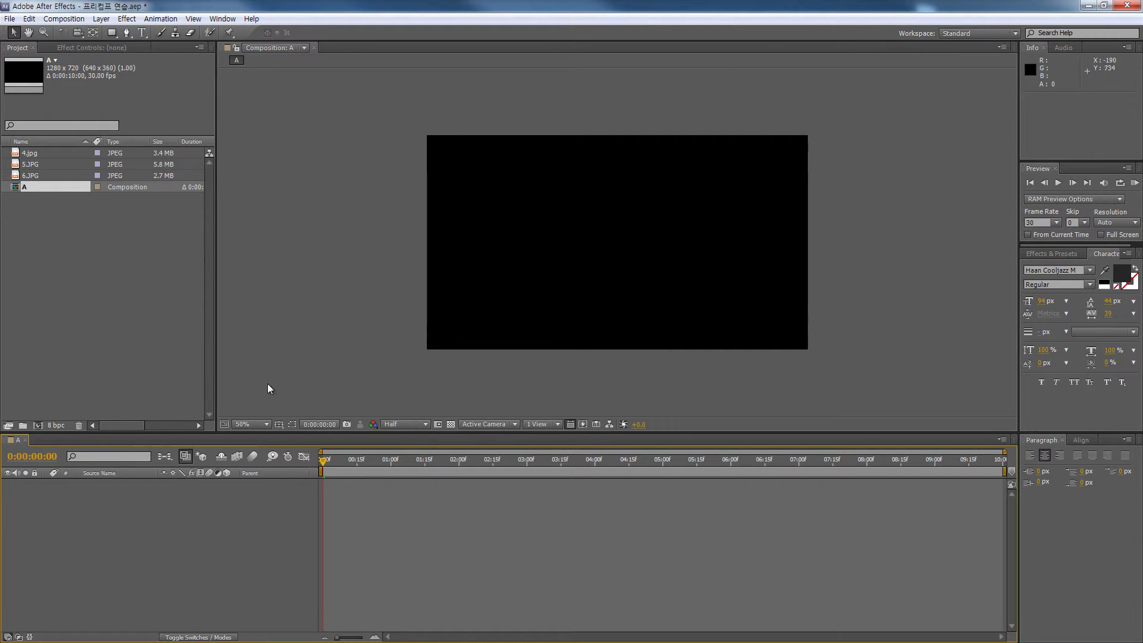
Create a composition with the default name and settings and delete it from the project.
left_click(38, 426)
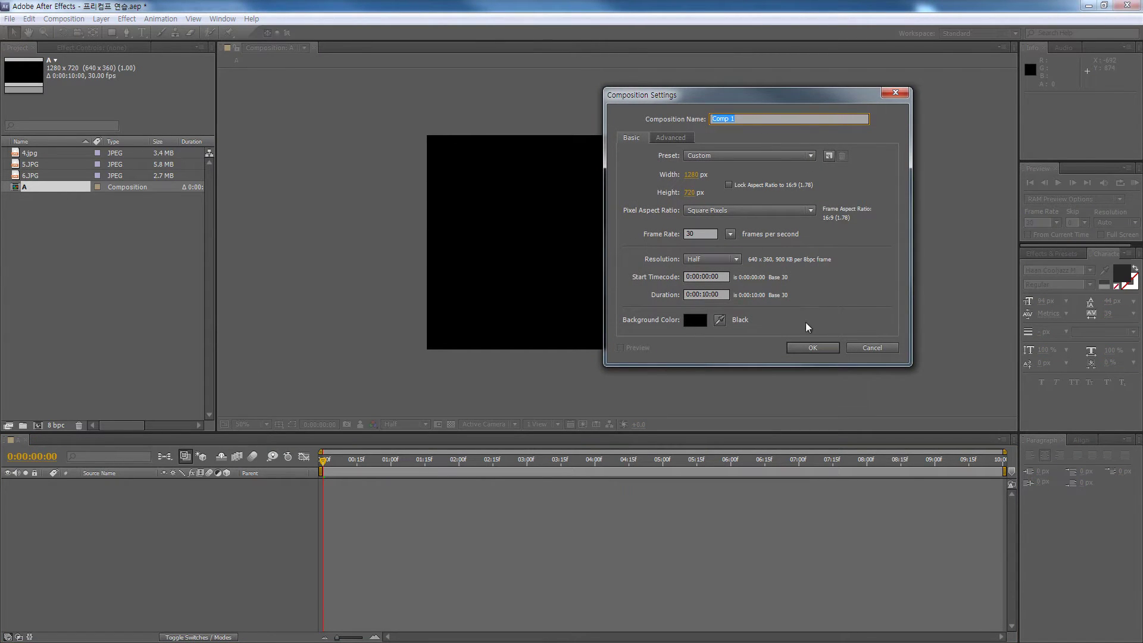
left_click(804, 347)
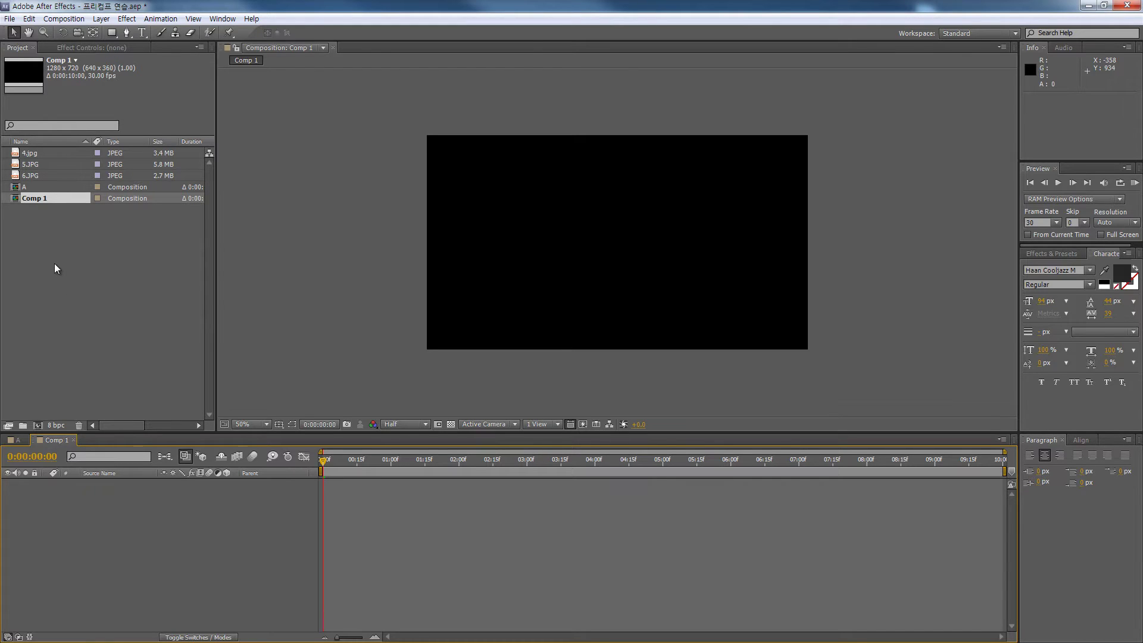
left_click(44, 199)
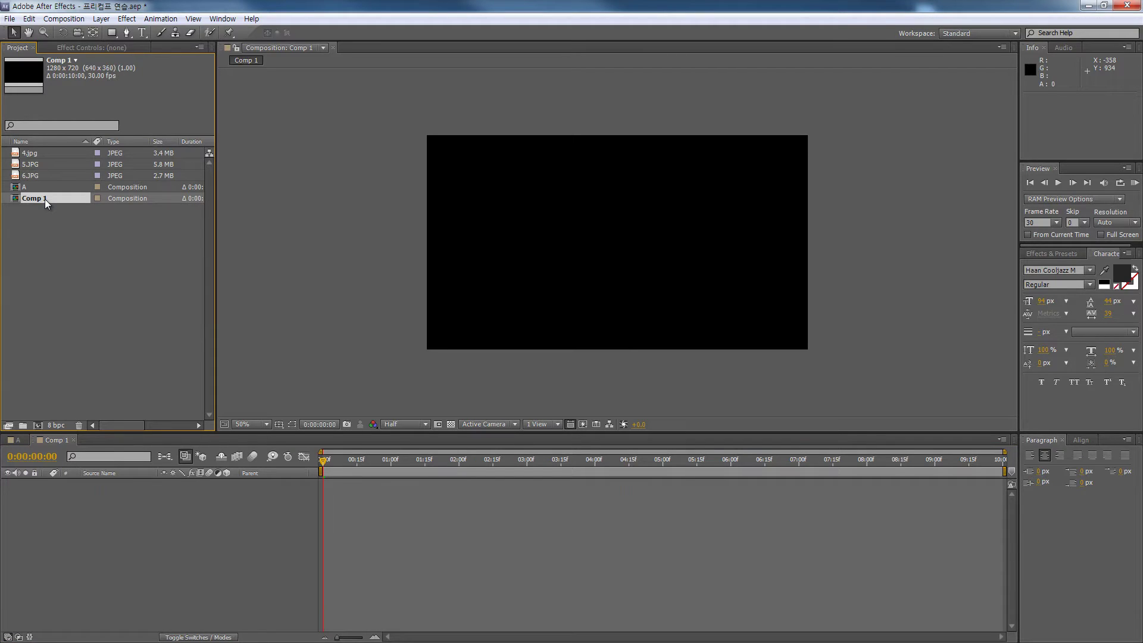
key("Delete")
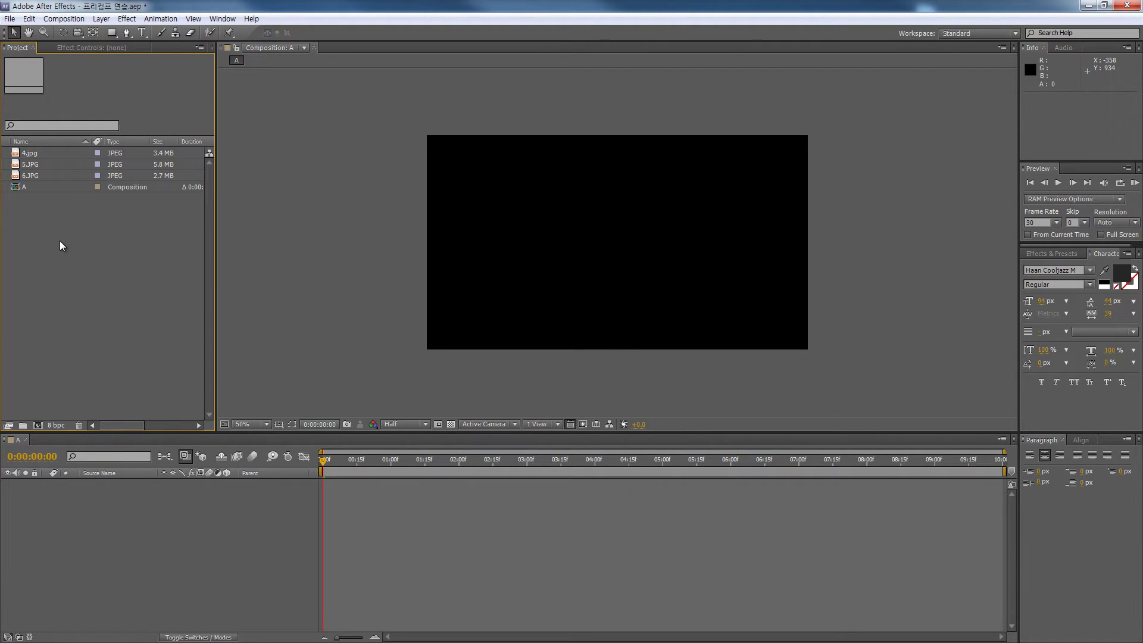
Add 5.JPG as a layer in composition A and scale it to 40%.
left_click(44, 188)
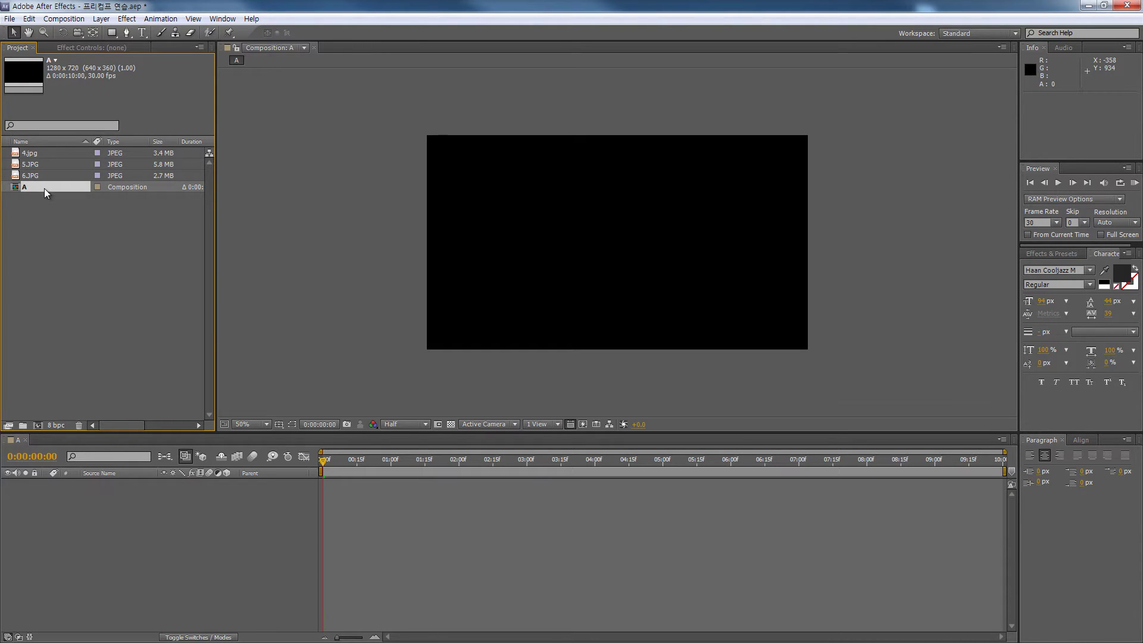
left_click(5, 445)
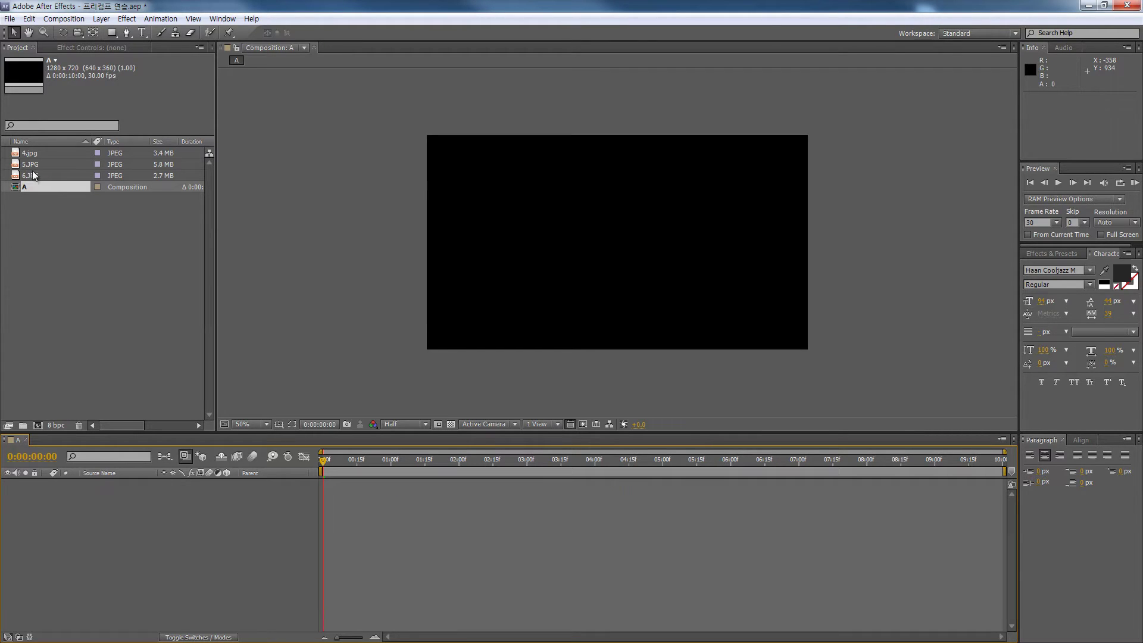
left_click_drag(31, 165, 120, 530)
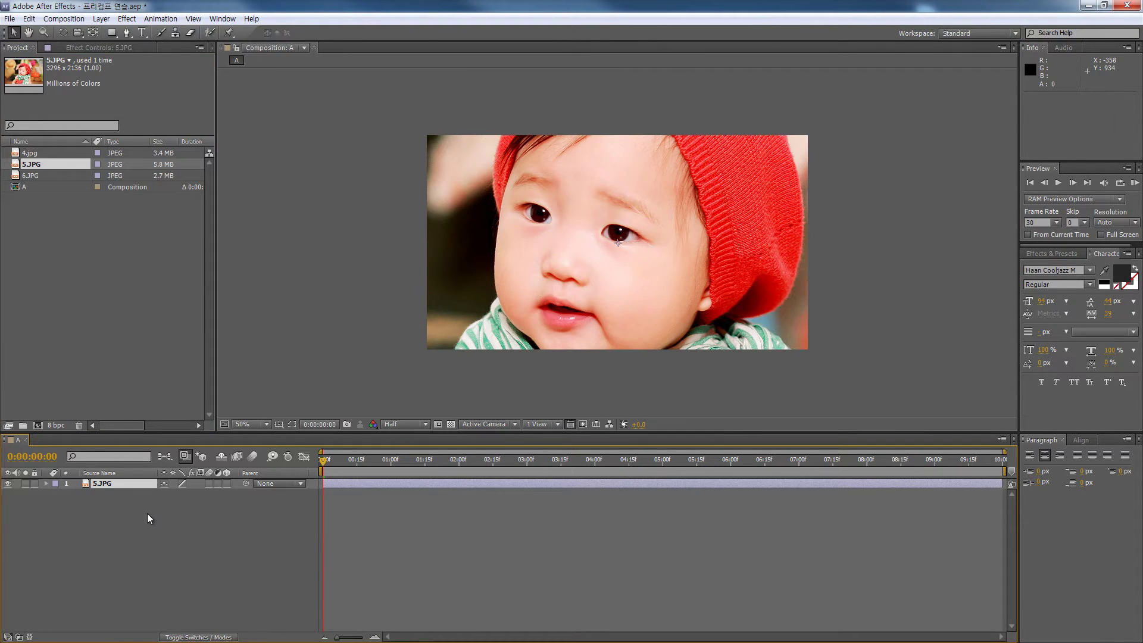
key("s")
left_click_drag(178, 493, 157, 504)
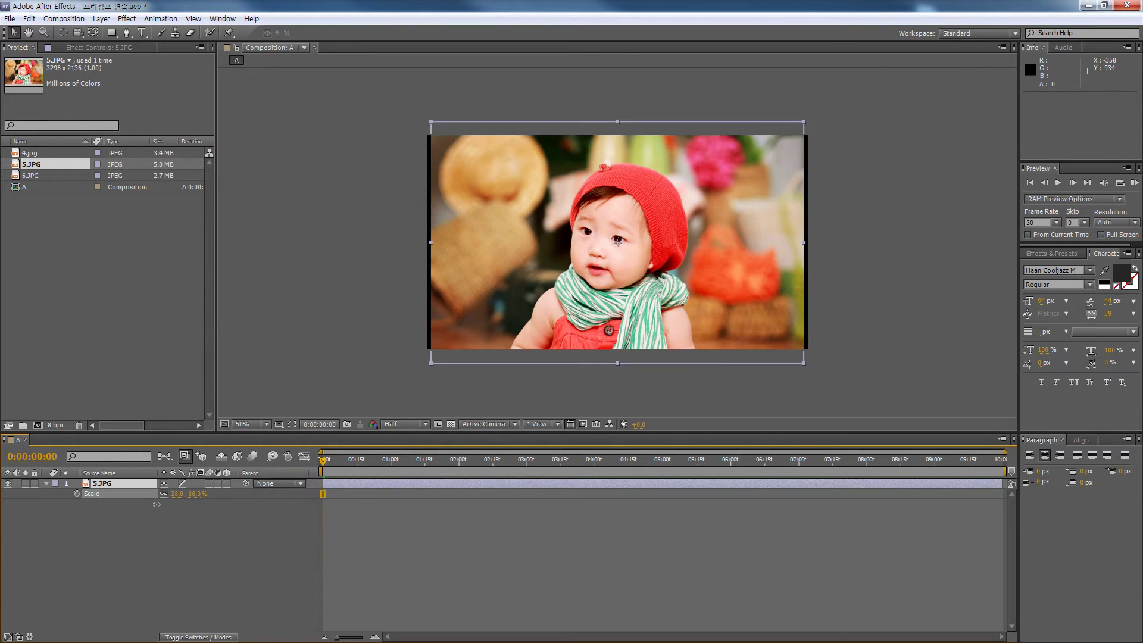
left_click(98, 526)
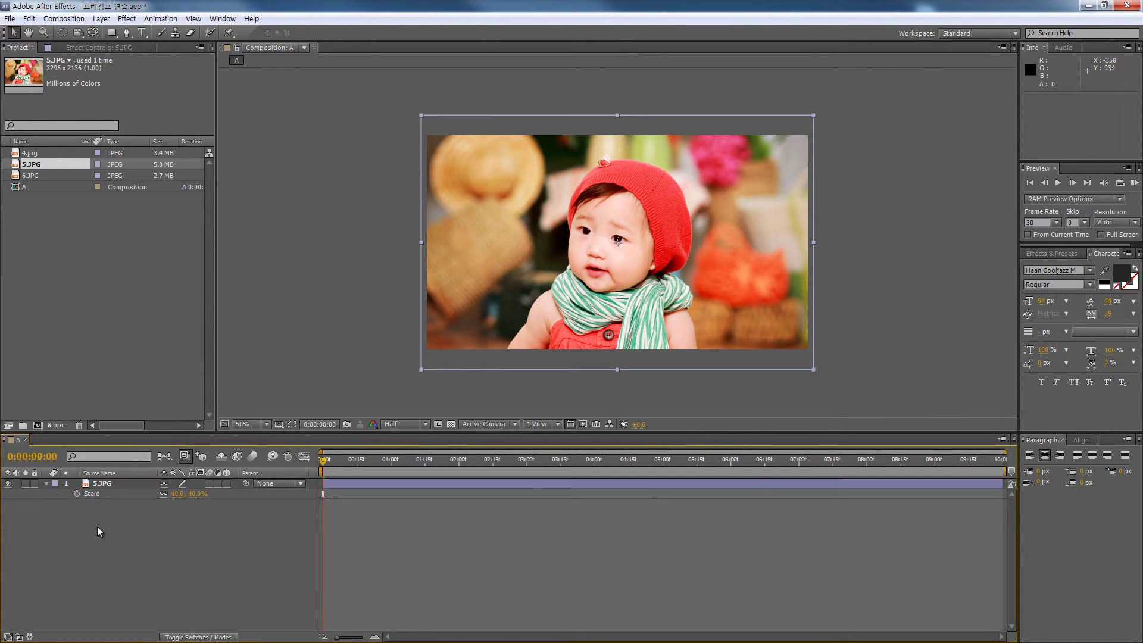
left_click(47, 484)
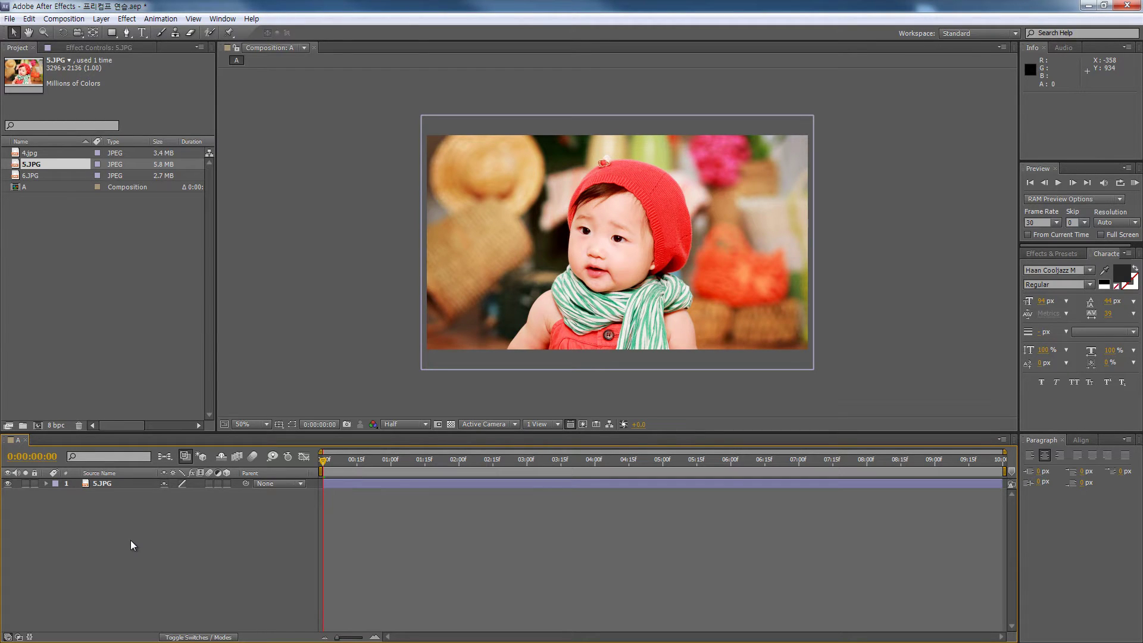
Create a second composition named B, 1280 x 720 at 30 fps with a 10-second duration.
left_click(38, 425)
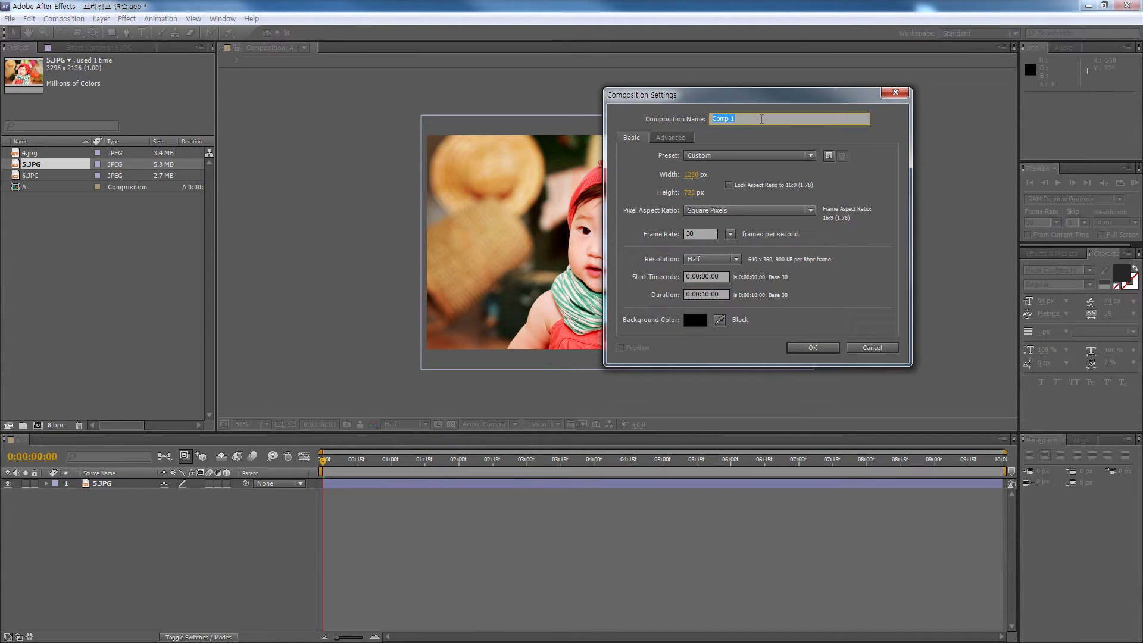
type("B")
left_click(813, 348)
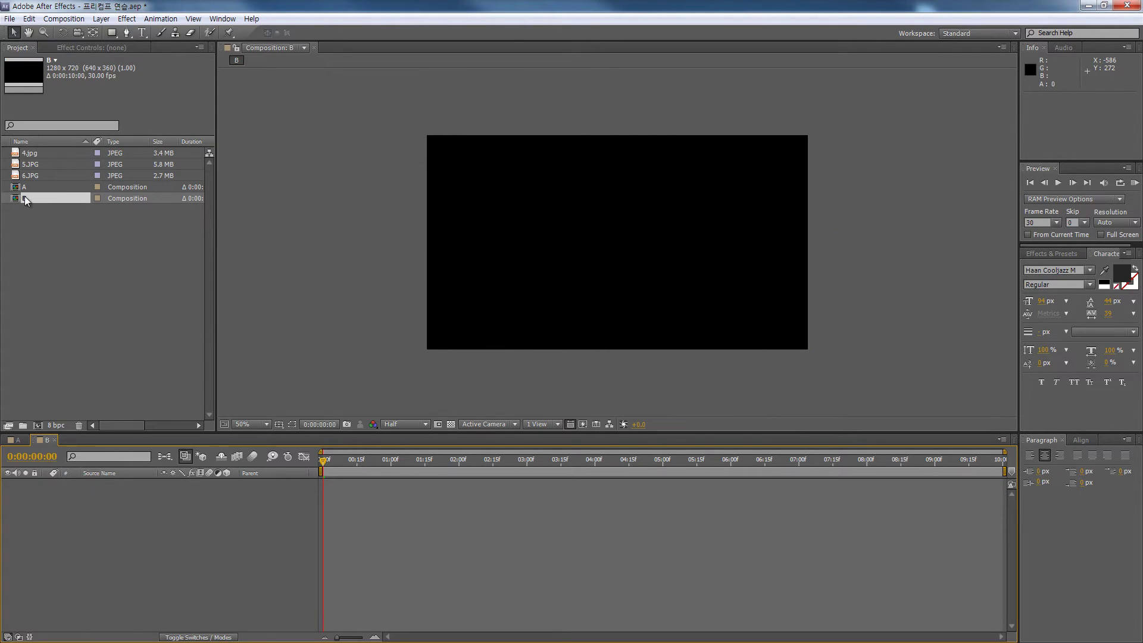
left_click(48, 188)
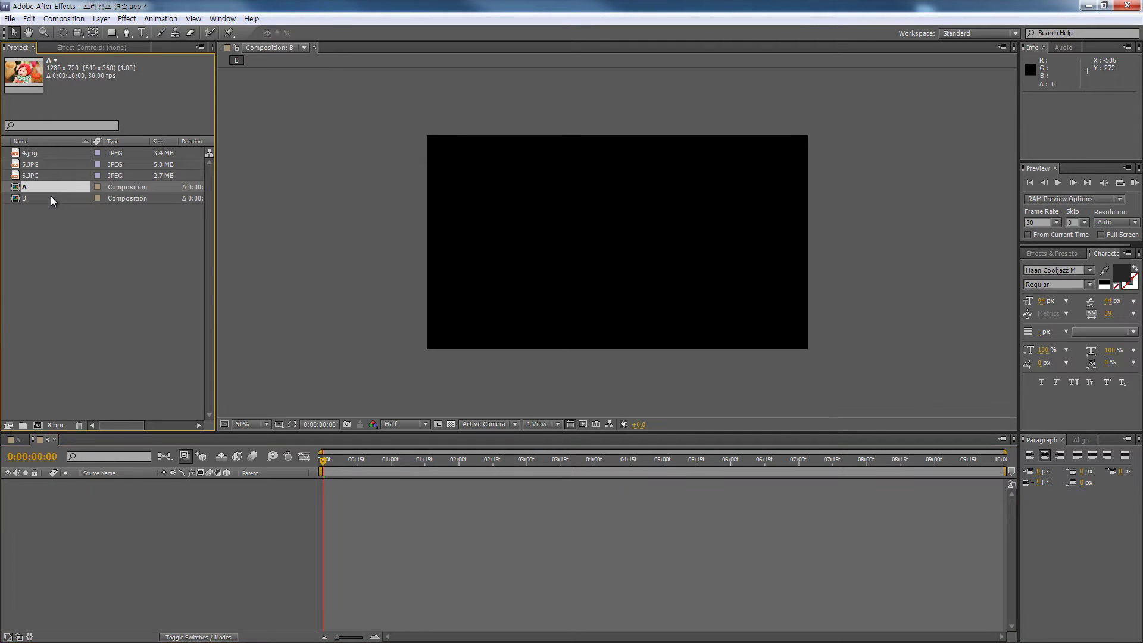
left_click(51, 195)
left_click(59, 187)
left_click(63, 198)
left_click(17, 440)
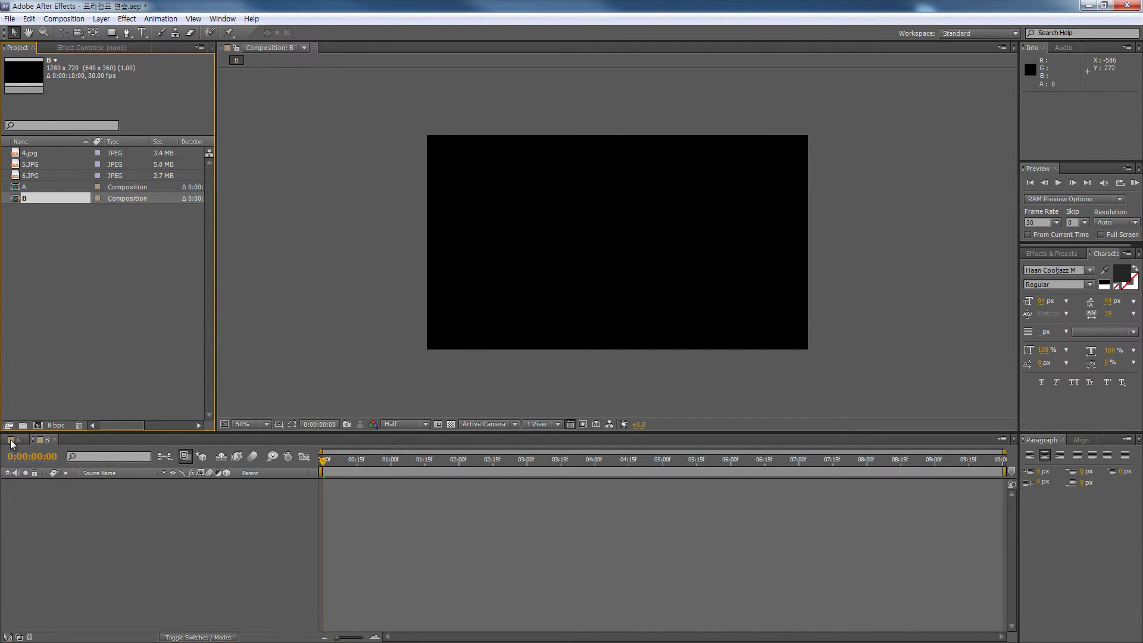
left_click(43, 440)
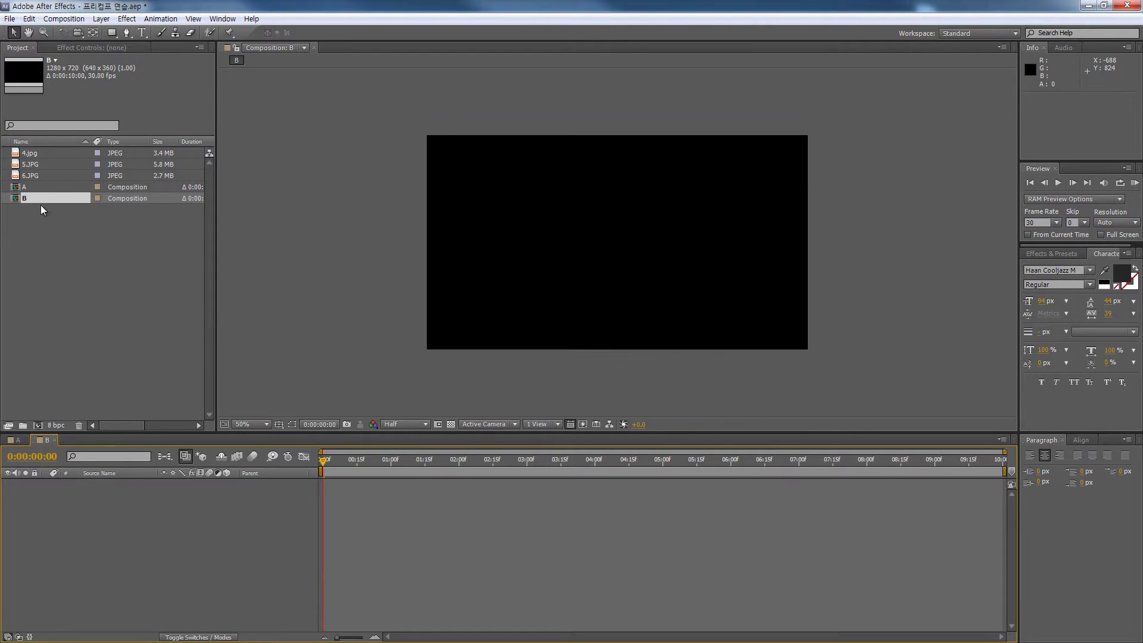
Add 4.jpg as a layer in composition B and scale it down until it just covers the frame.
left_click_drag(29, 157, 108, 529)
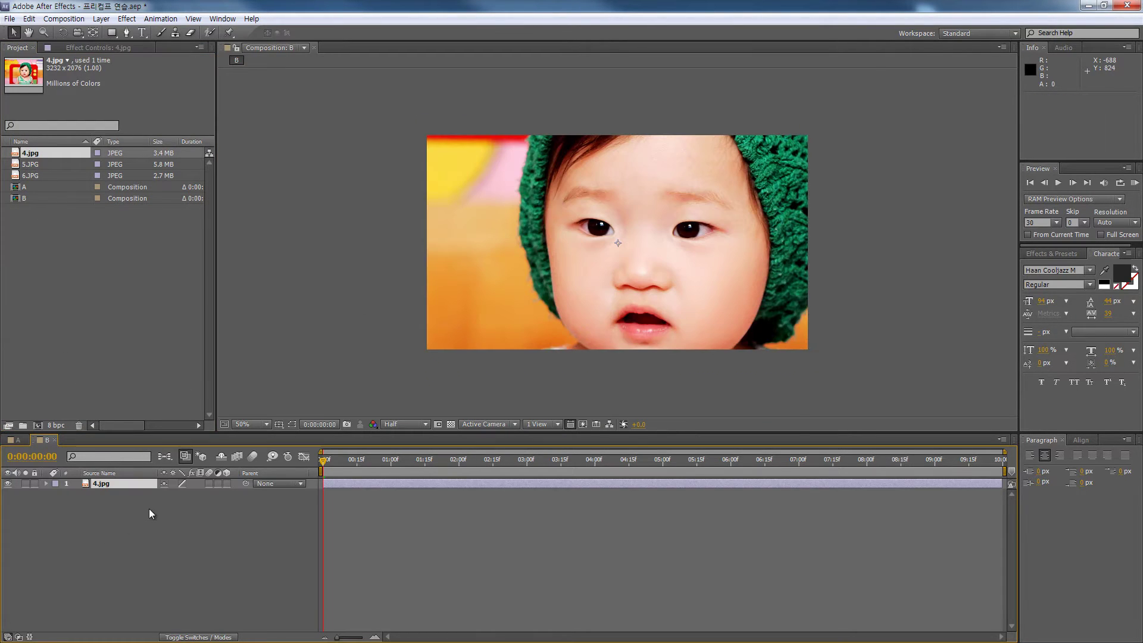
key("s")
left_click_drag(179, 493, 162, 505)
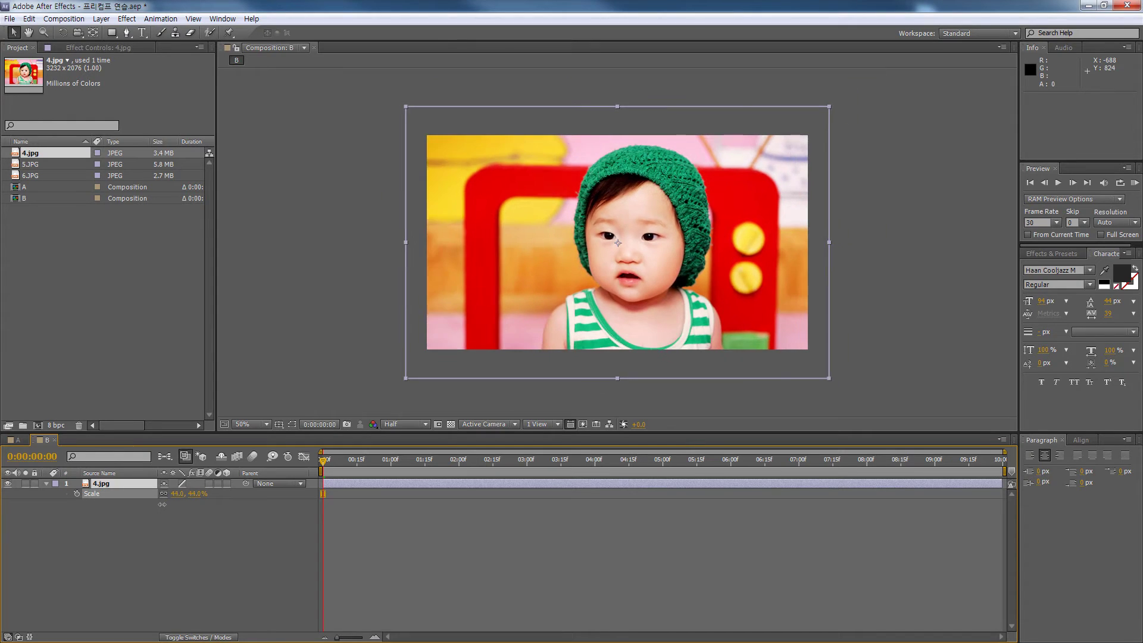
key("s")
left_click(56, 492)
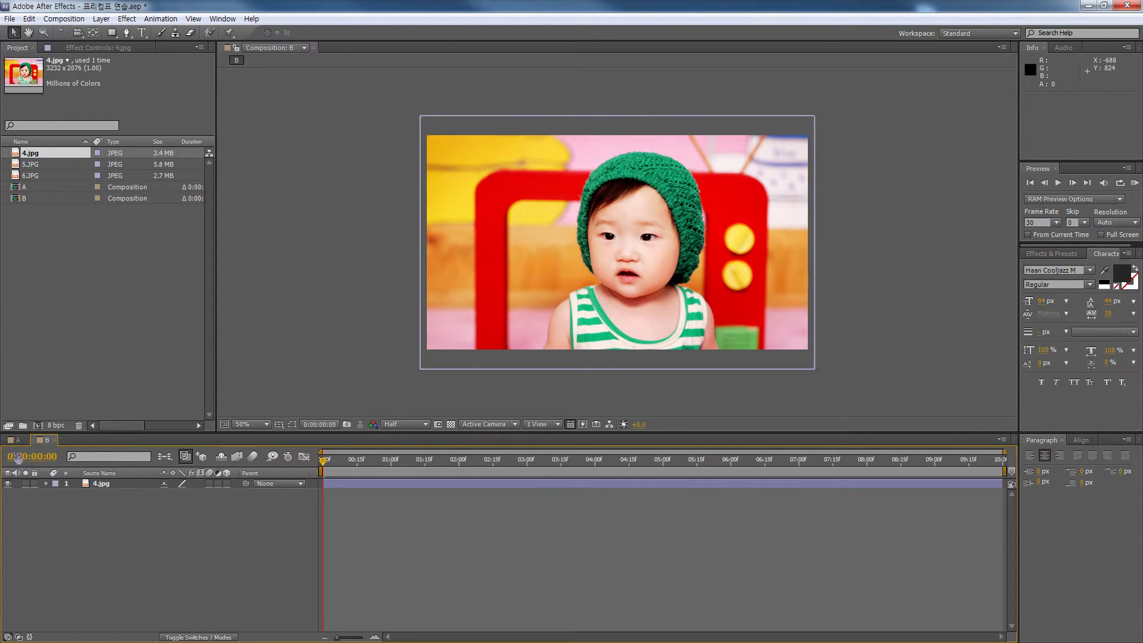
Nest composition B inside composition A as a layer above 5.JPG.
left_click(17, 440)
left_click(39, 441)
left_click(42, 198)
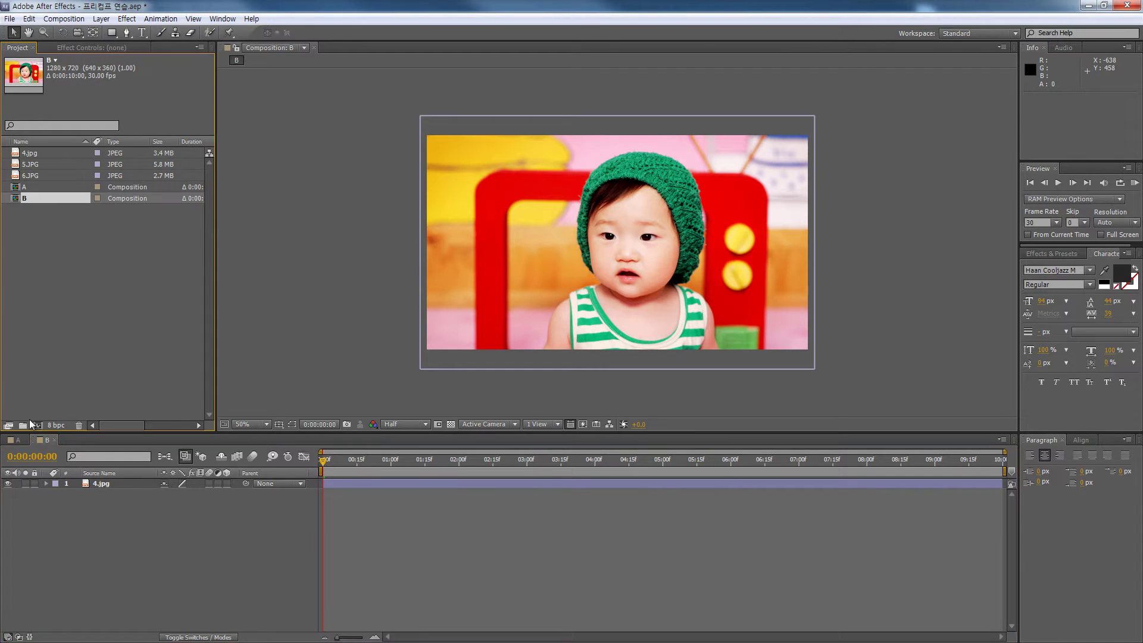
left_click(17, 439)
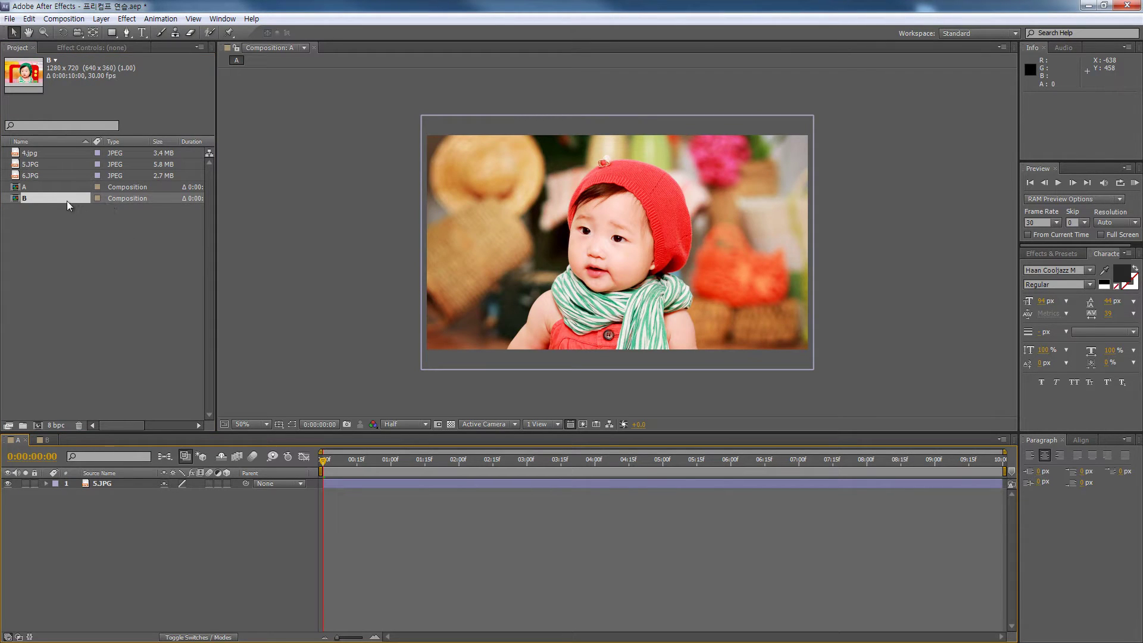
left_click_drag(56, 200, 120, 479)
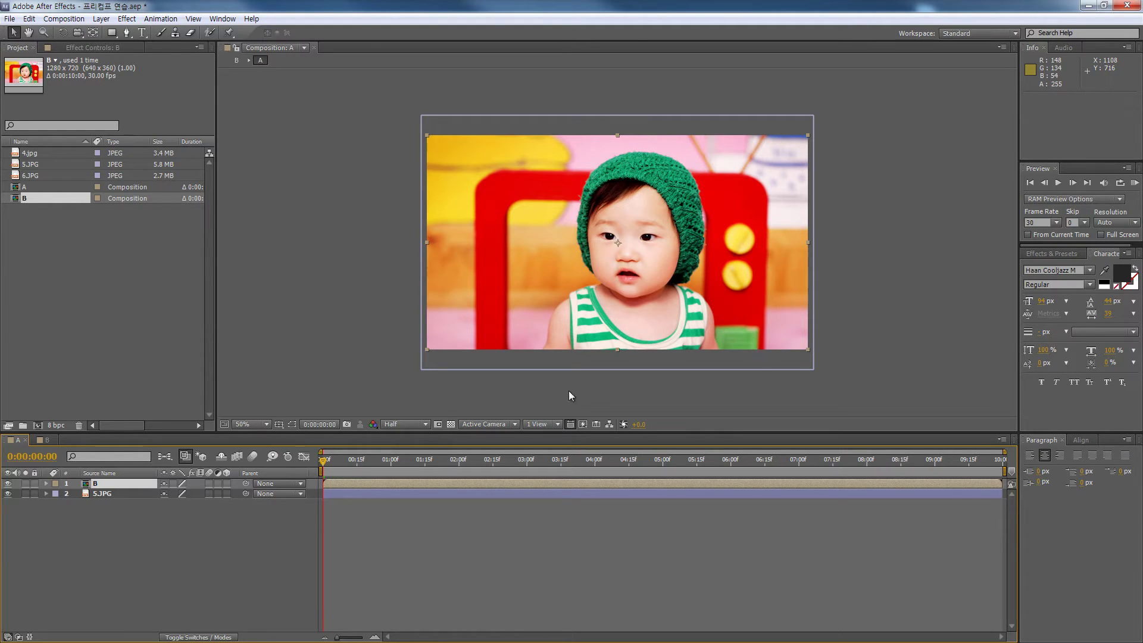
Shift the 4.jpg layer in composition B to the right, to about position 1150, 358, and check the result in composition A.
left_click(50, 438)
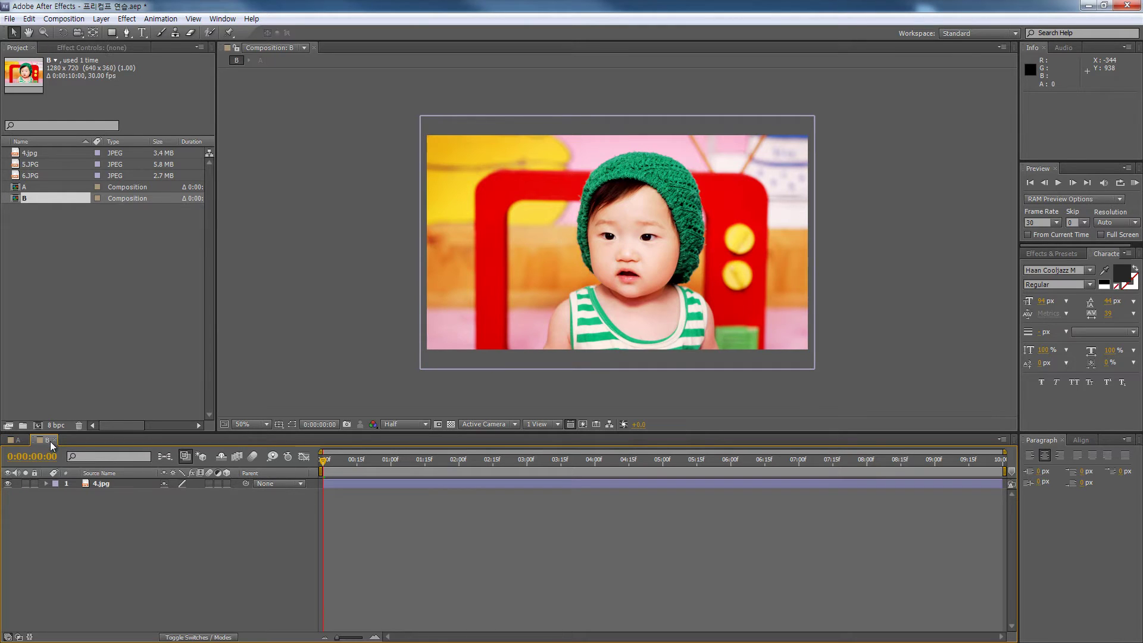
left_click(101, 483)
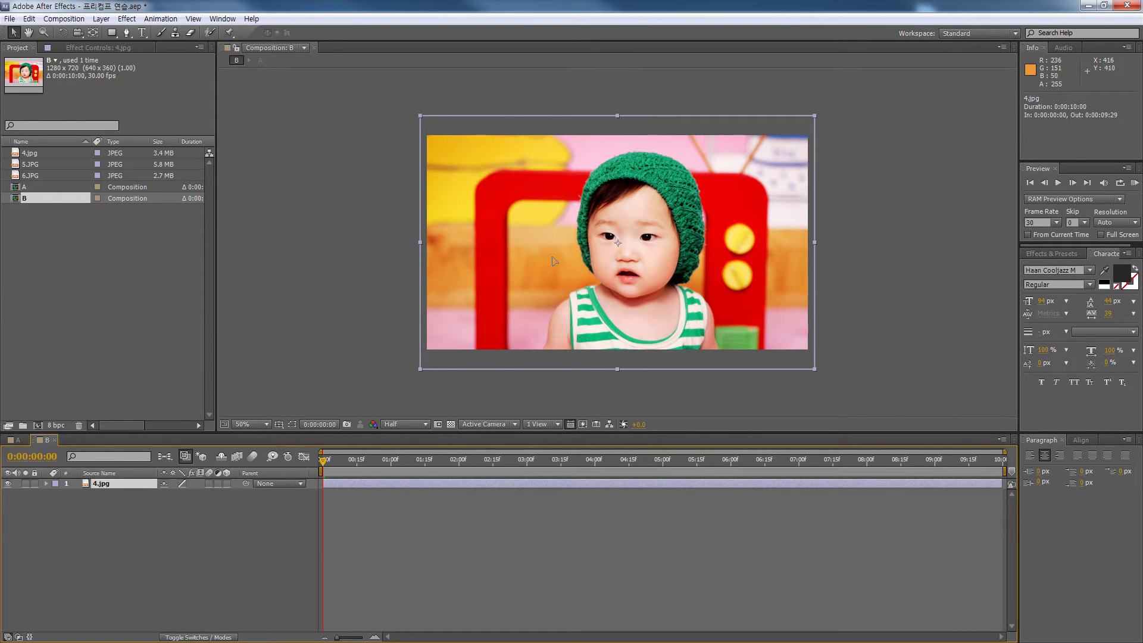
left_click_drag(566, 260, 711, 260)
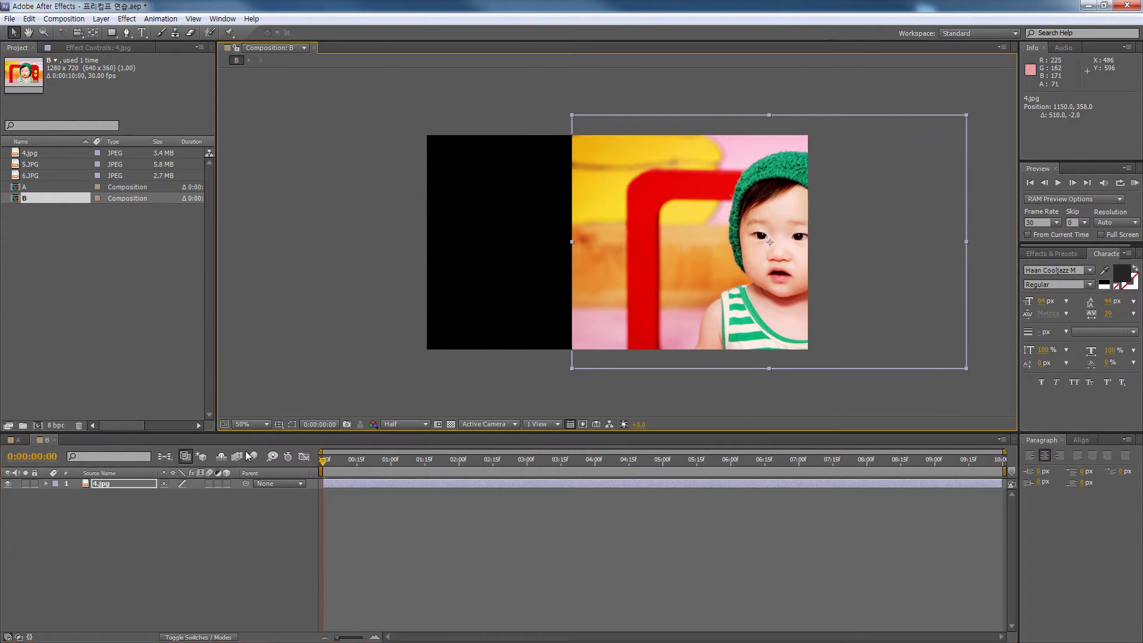
left_click(19, 440)
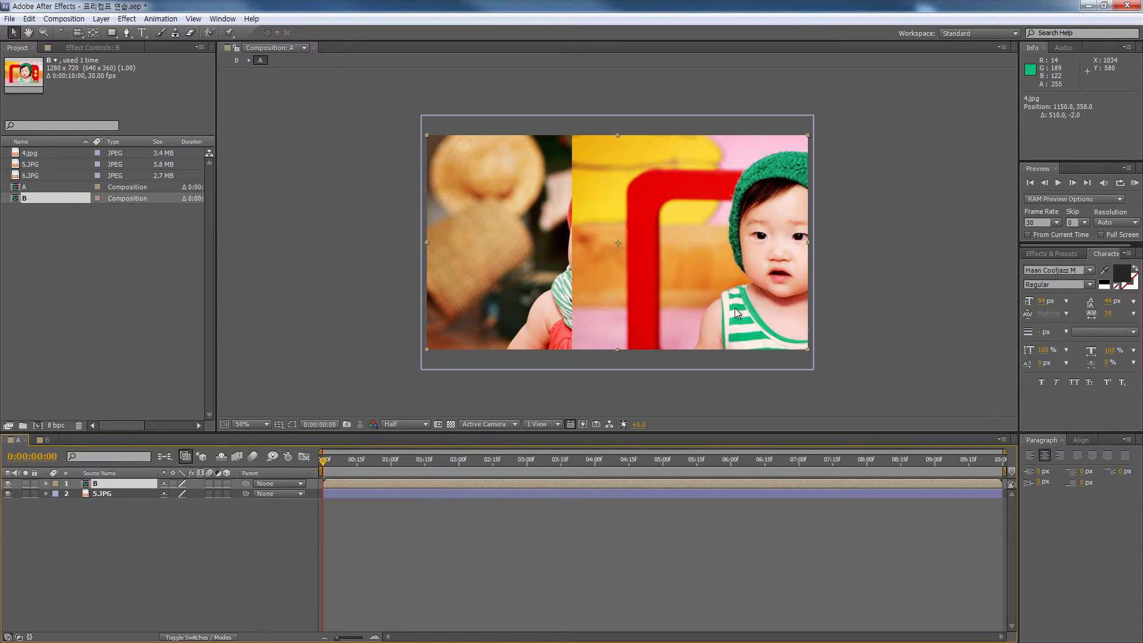
Animate the 4.jpg layer's position in composition B with a keyframe at 0:00 and one at 3:00 at about 188, 358.
left_click(46, 439)
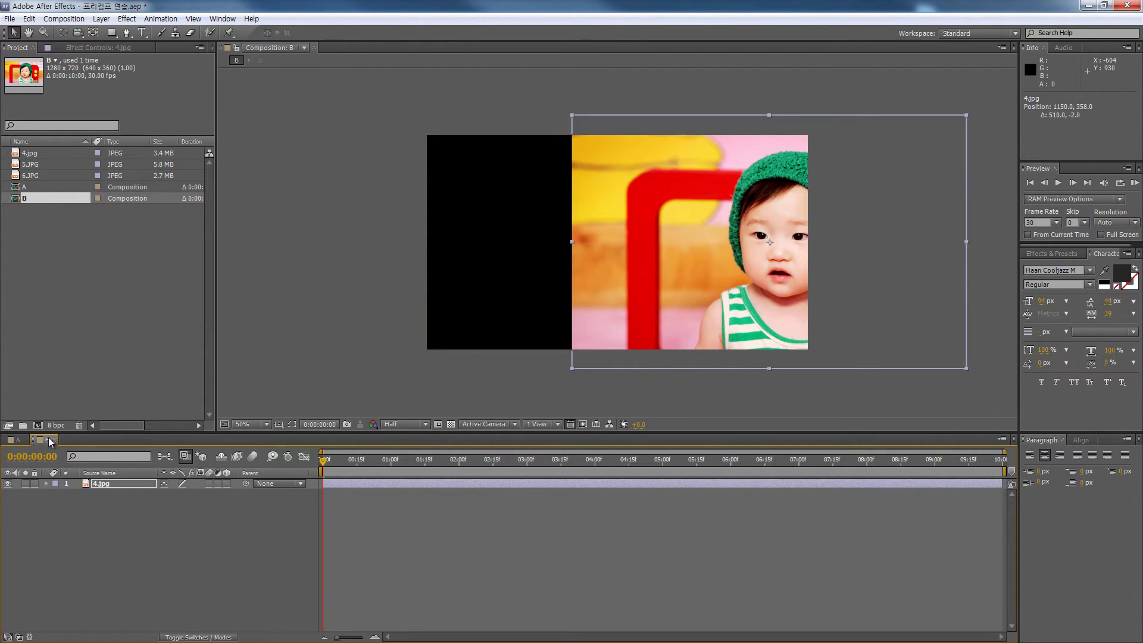
key("p")
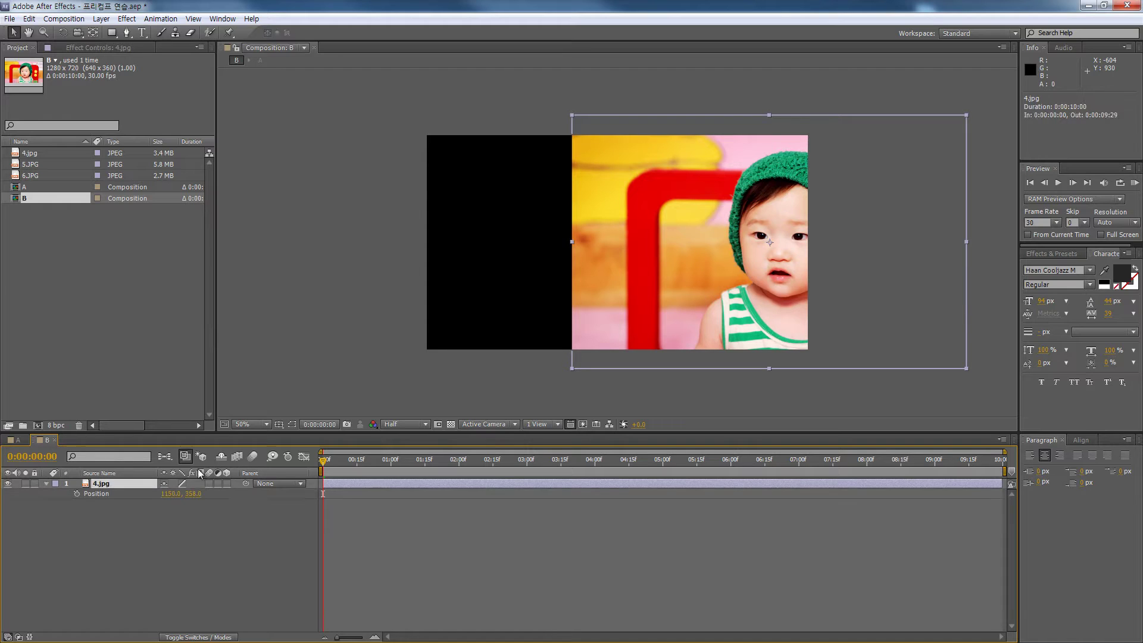
left_click(77, 493)
left_click_drag(353, 458, 527, 460)
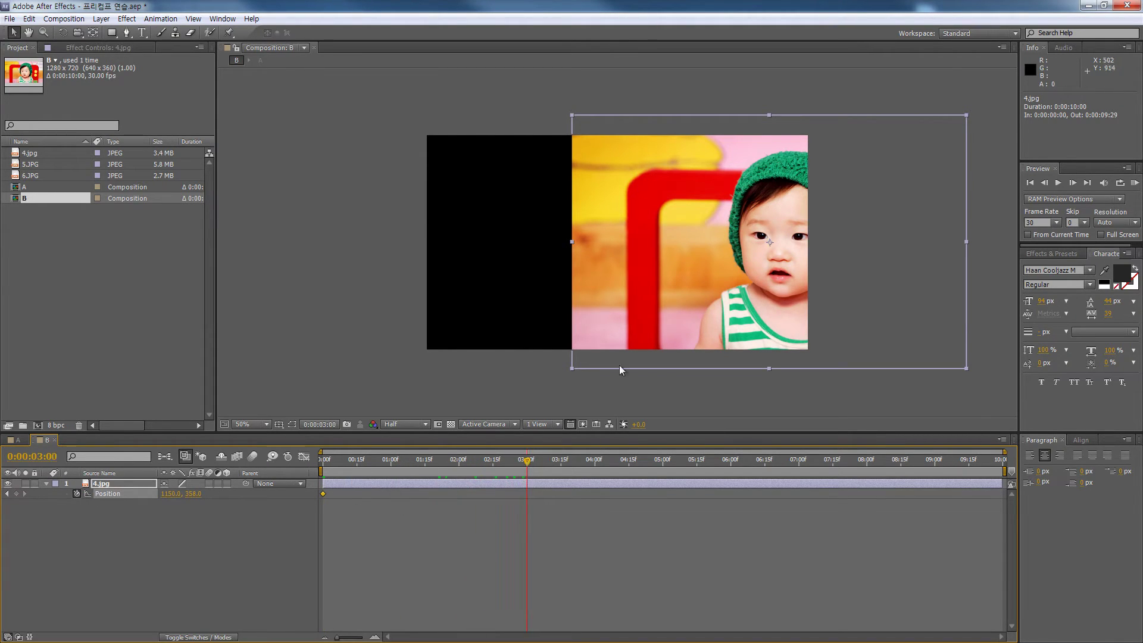
left_click_drag(696, 313, 397, 313)
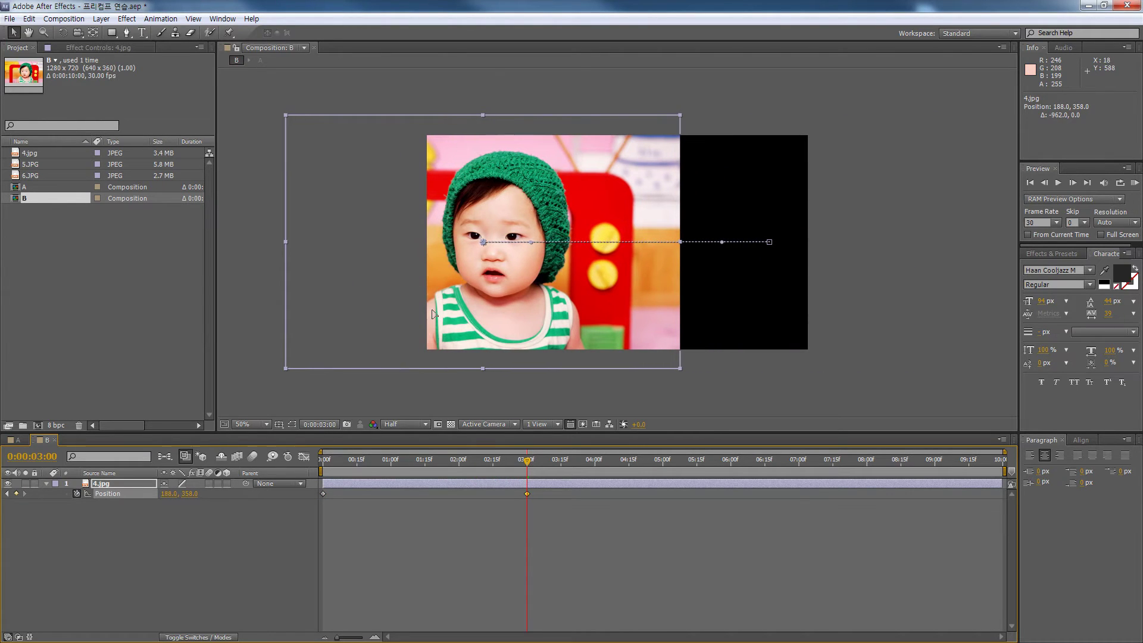
left_click_drag(325, 459, 529, 459)
Rotate the nested B layer in composition A to 42° and scrub the first seconds to preview the combined motion.
left_click(16, 440)
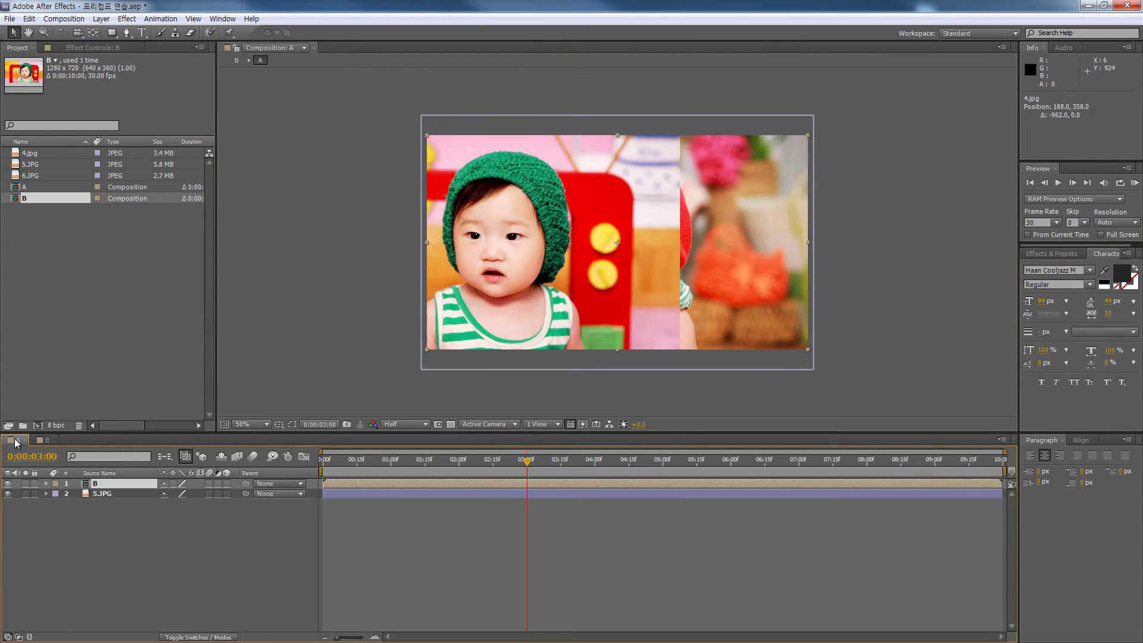
left_click_drag(342, 464, 301, 469)
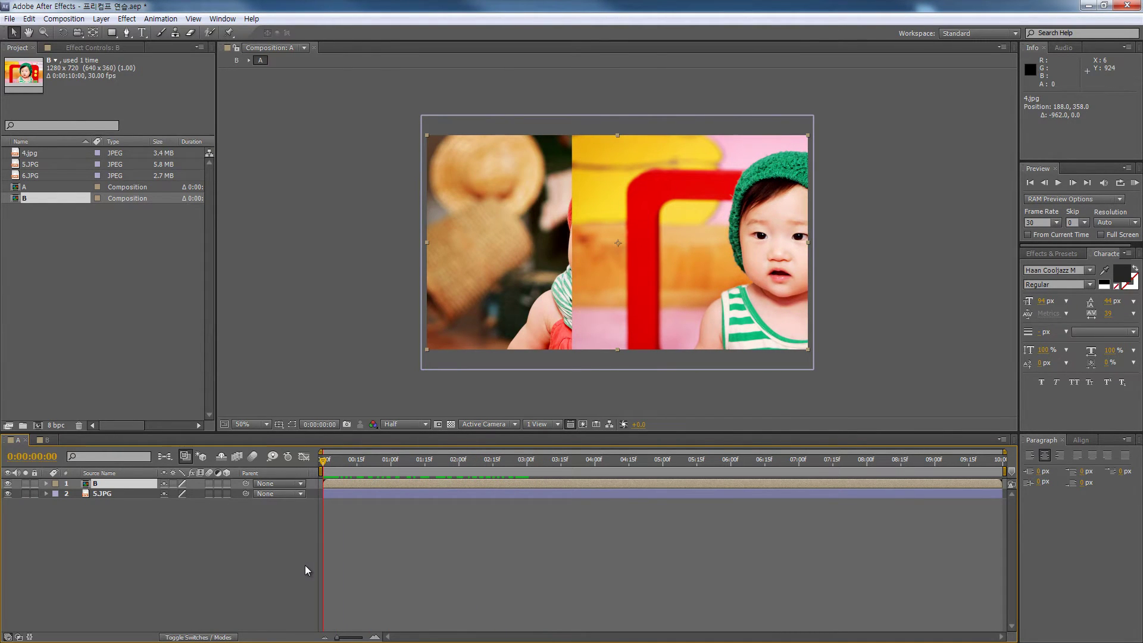
left_click(117, 485)
key("r")
left_click_drag(173, 498, 206, 494)
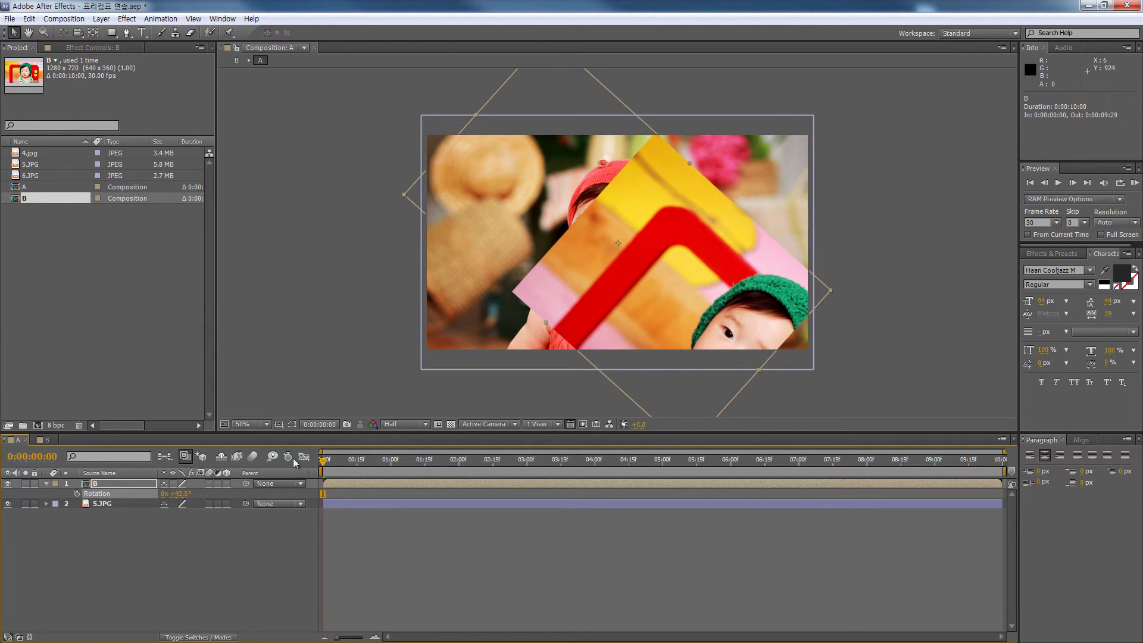
left_click(334, 461)
left_click_drag(341, 464, 292, 471)
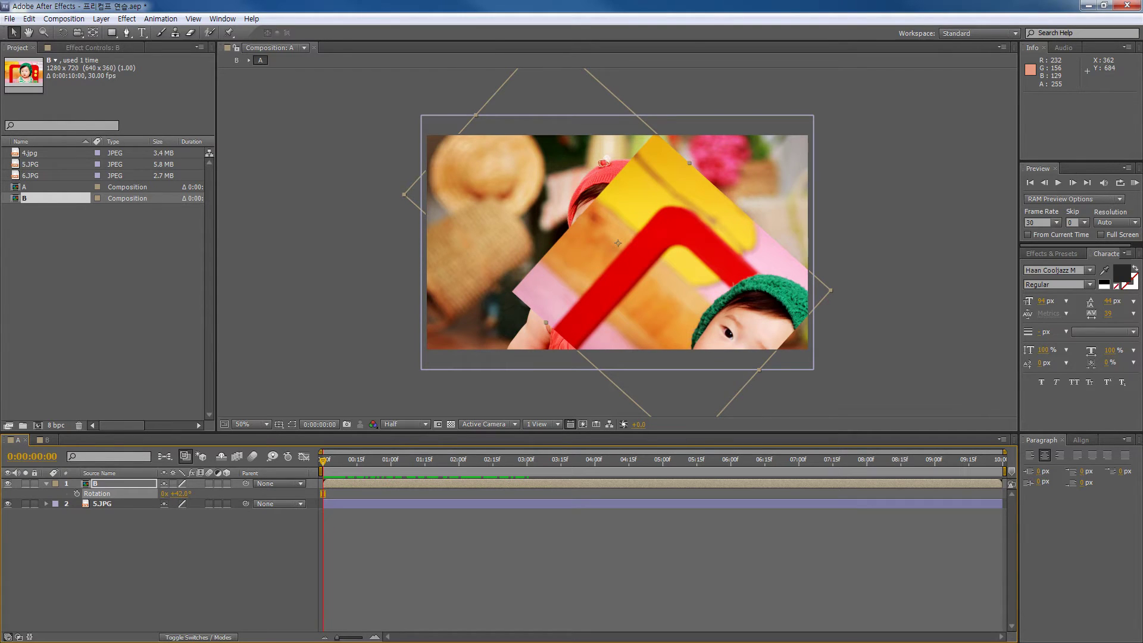
Open composition B and create another composition with the default name and settings, 1280 x 720 at 30 fps lasting 10 seconds.
double_click(76, 483)
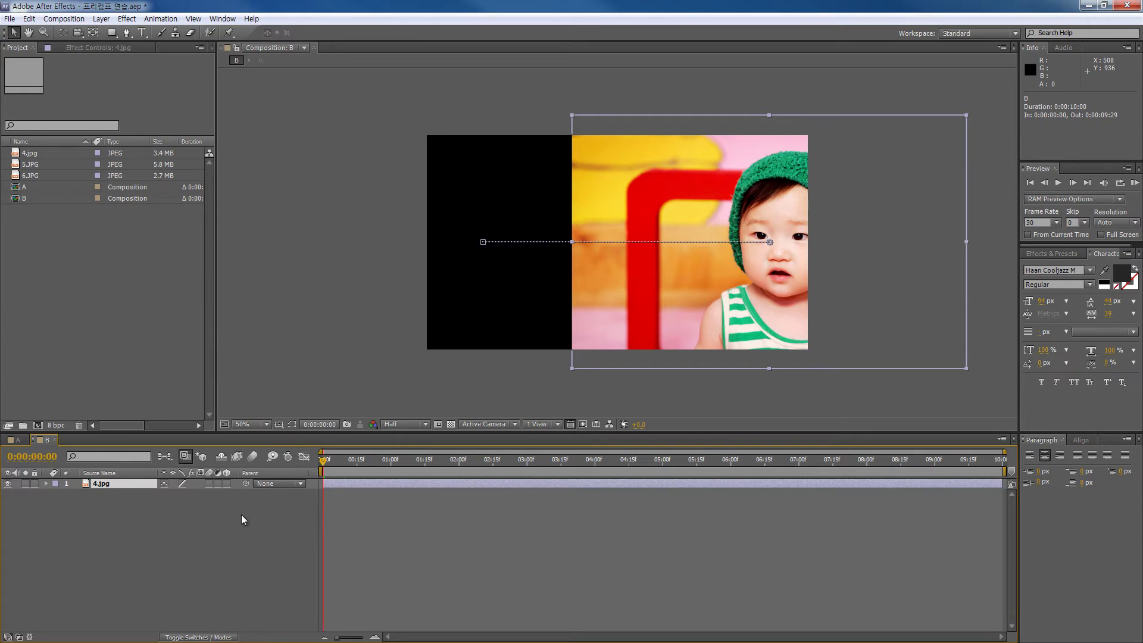
left_click(37, 425)
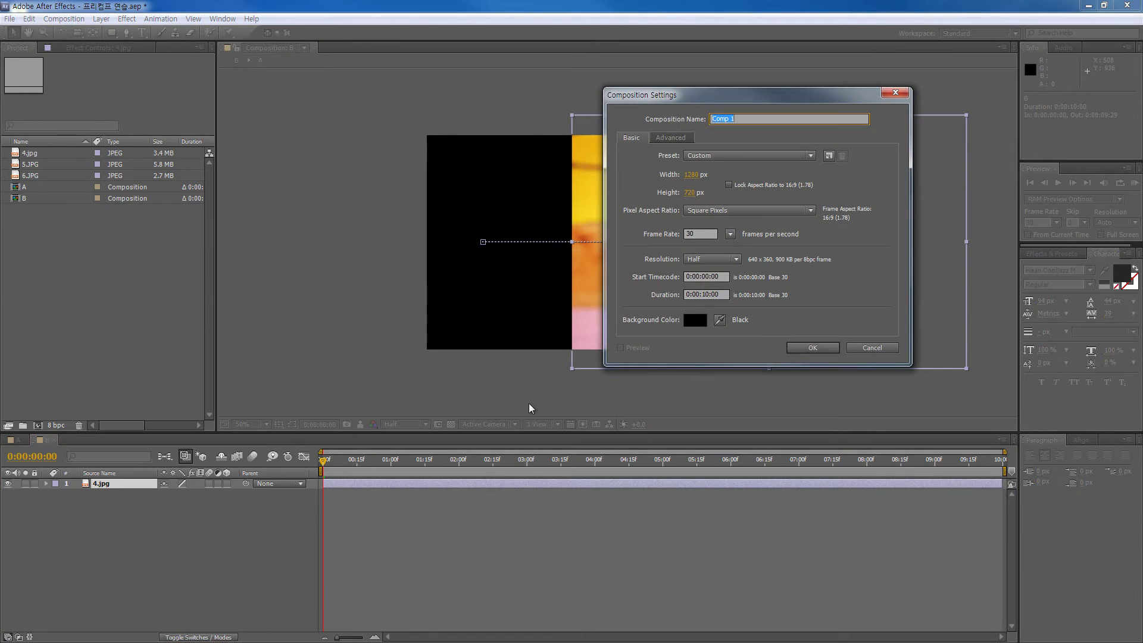
left_click(812, 348)
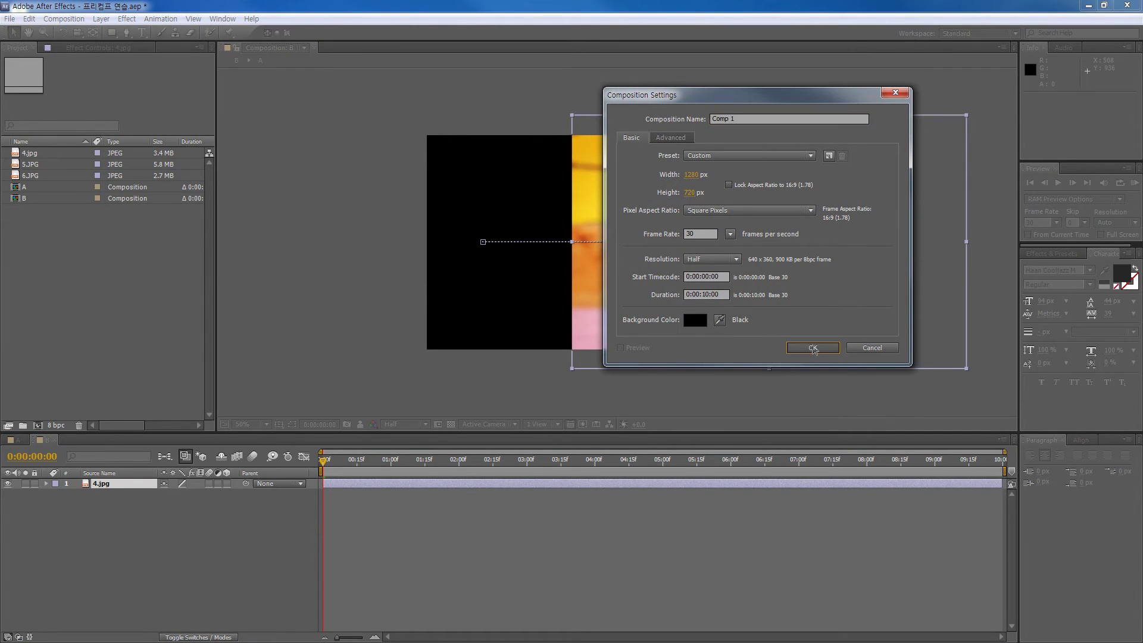
Move the 4.jpg layer from composition B into Comp 1 by cutting and pasting it.
left_click(48, 439)
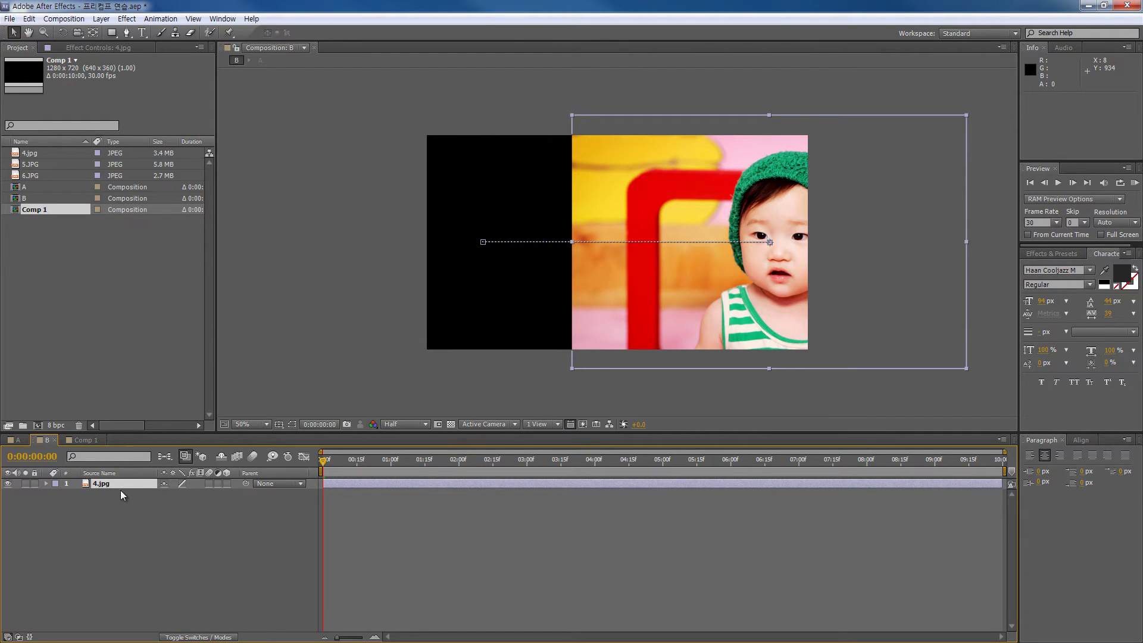
key("ctrl+x")
left_click(87, 441)
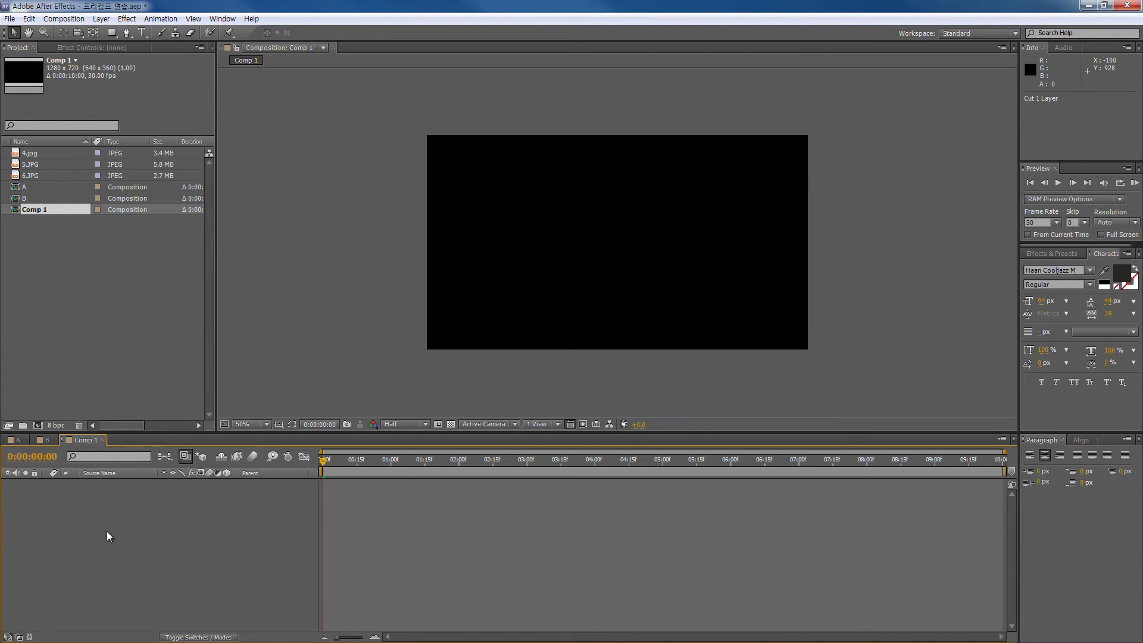
key("ctrl+v")
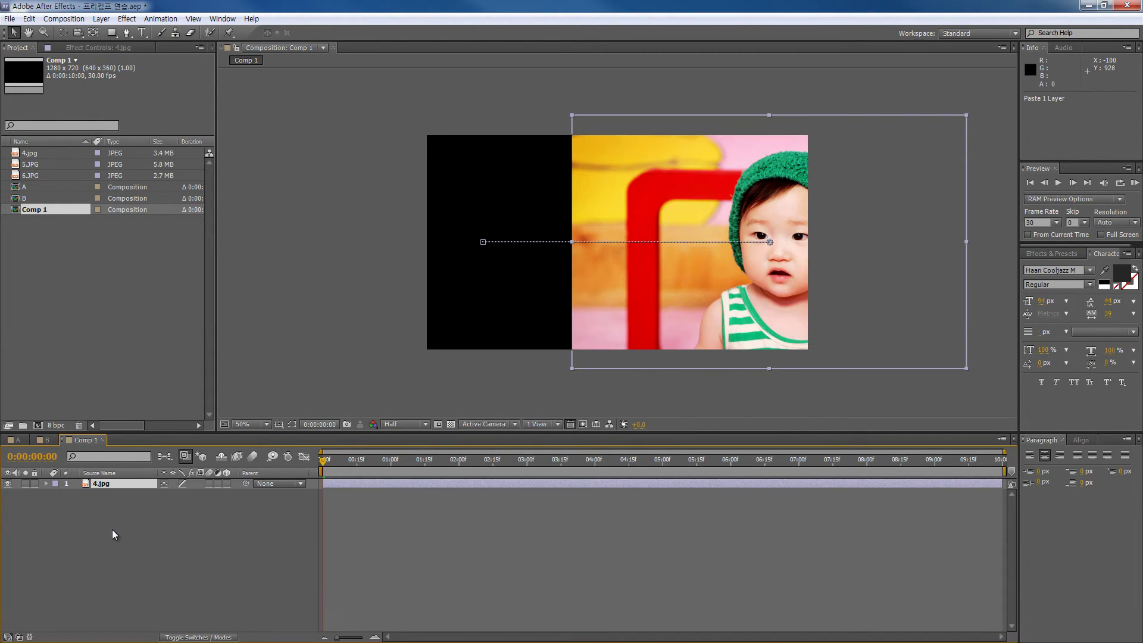
Nest Comp 1 inside composition B, and undo the edits back to the original 4.jpg layer in B.
left_click(45, 440)
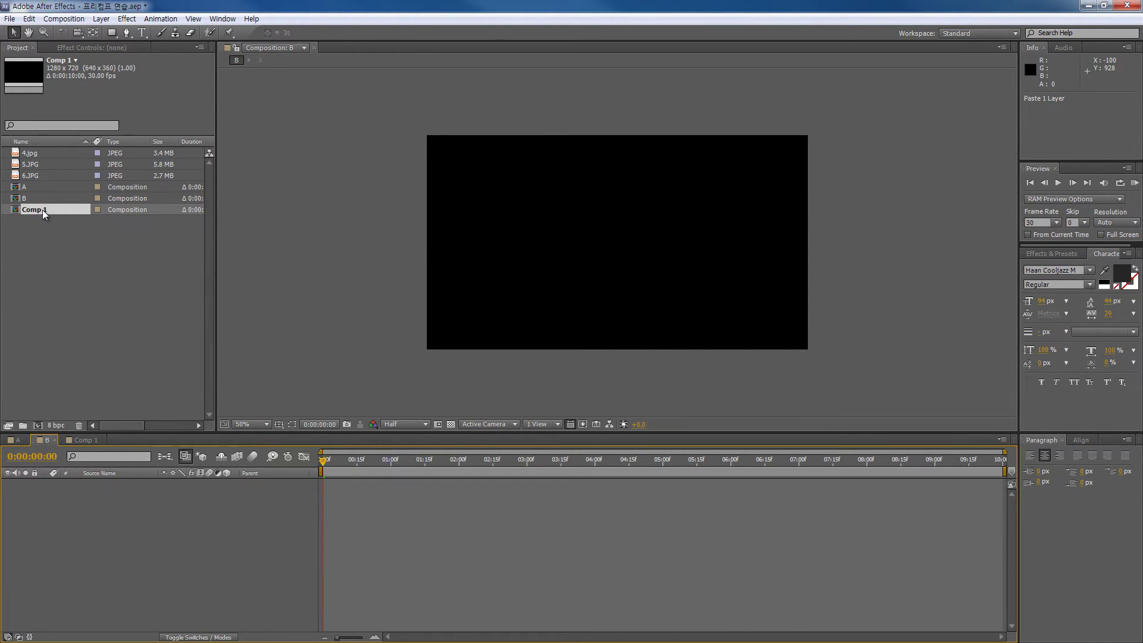
left_click_drag(44, 212, 118, 513)
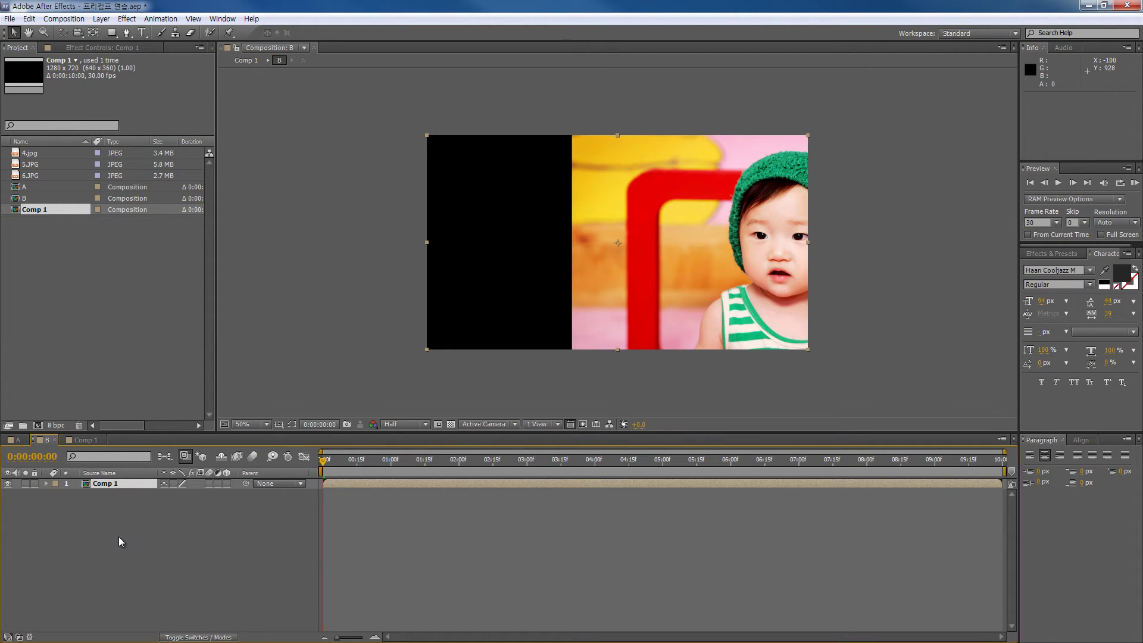
key("ctrl+z")
key("ctrl+z")
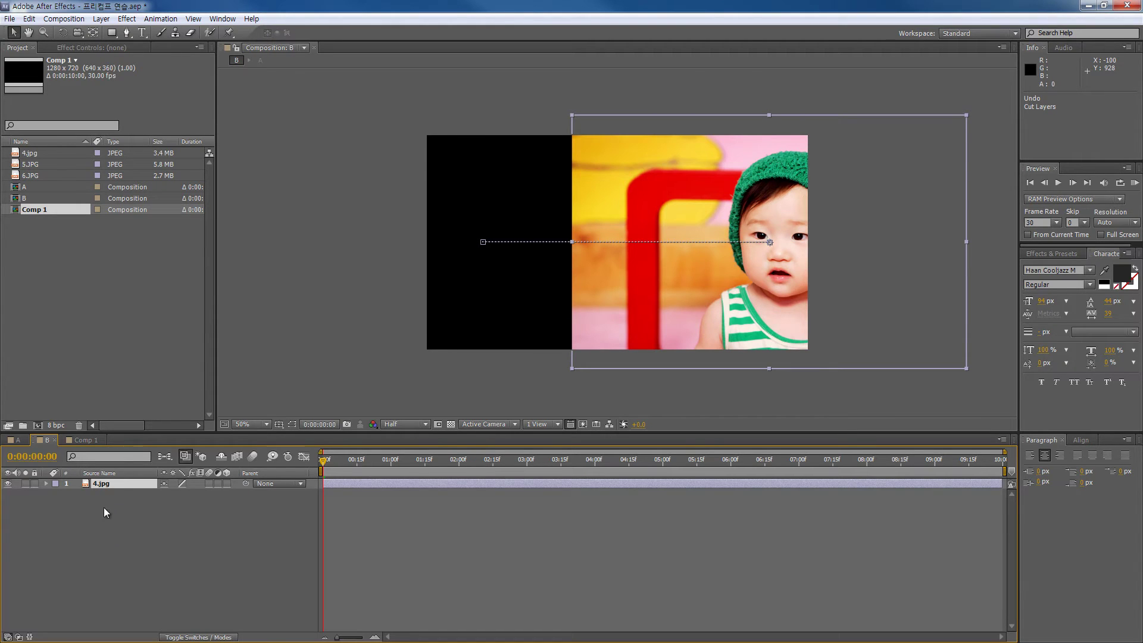
Pre-compose the 4.jpg layer in composition B under the default name, moving all attributes into the new composition, and check its contents.
left_click(136, 484)
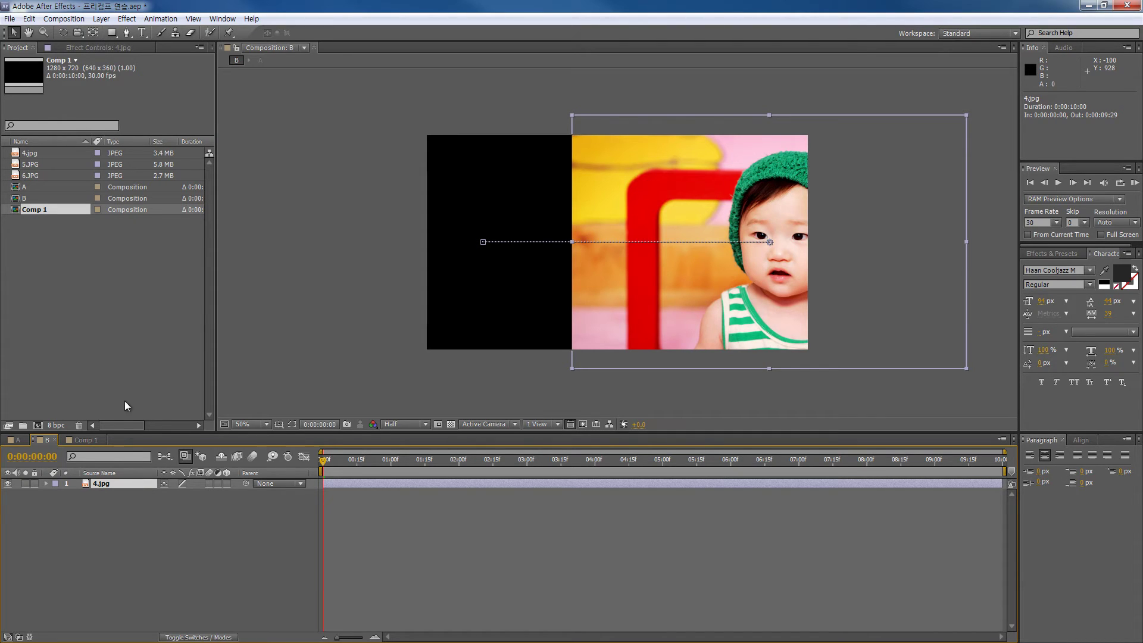
left_click(101, 19)
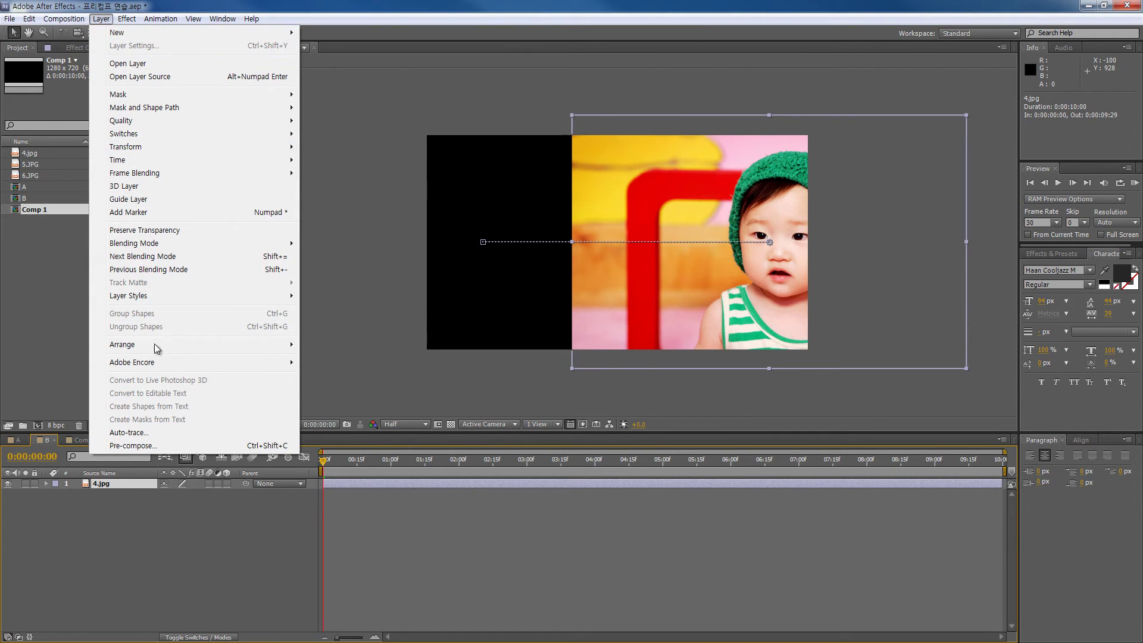
left_click(148, 447)
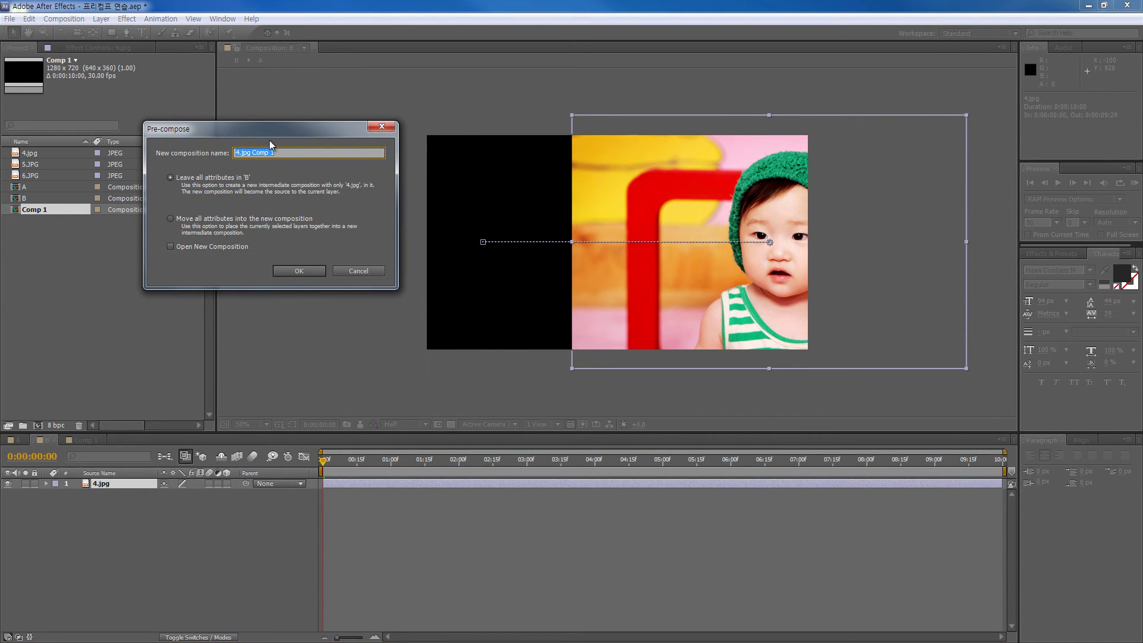
left_click_drag(268, 129, 366, 211)
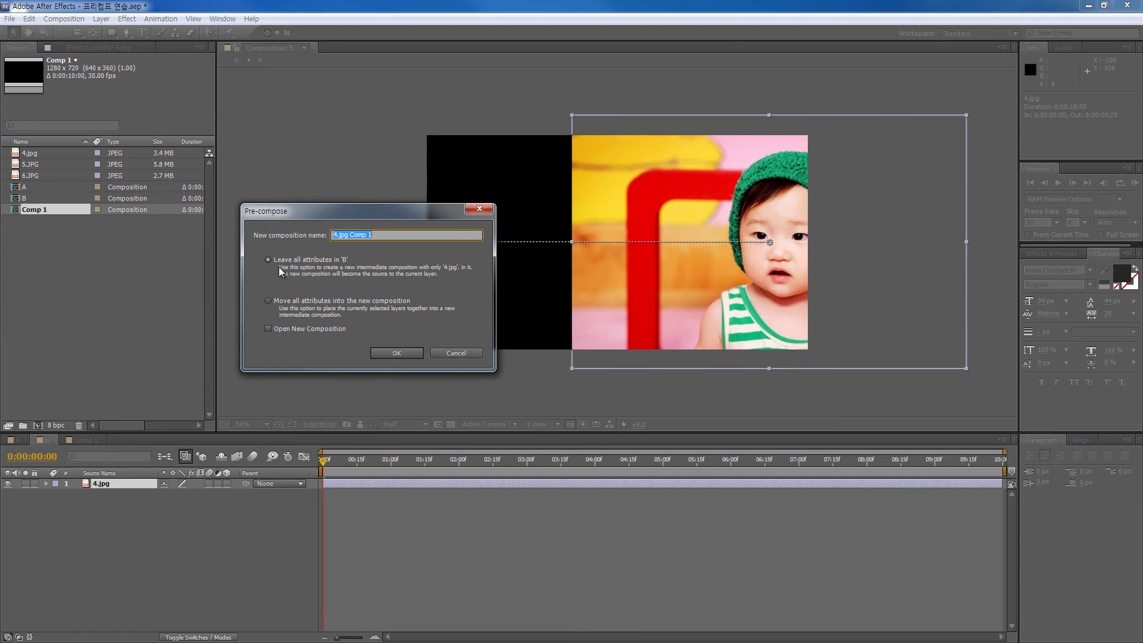
left_click(268, 302)
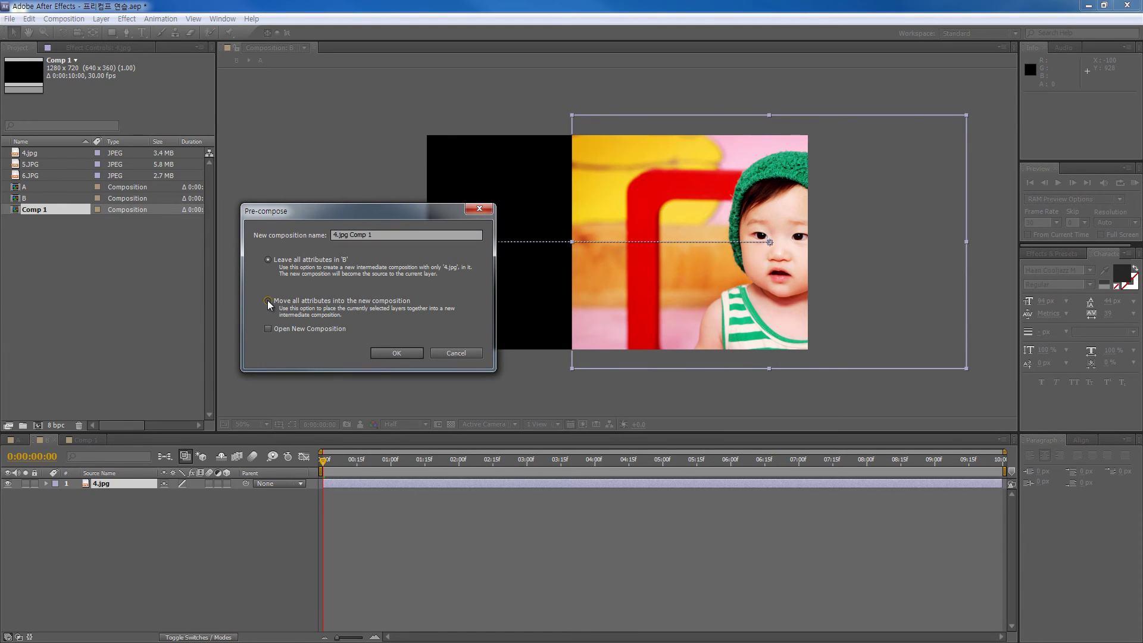
left_click(397, 353)
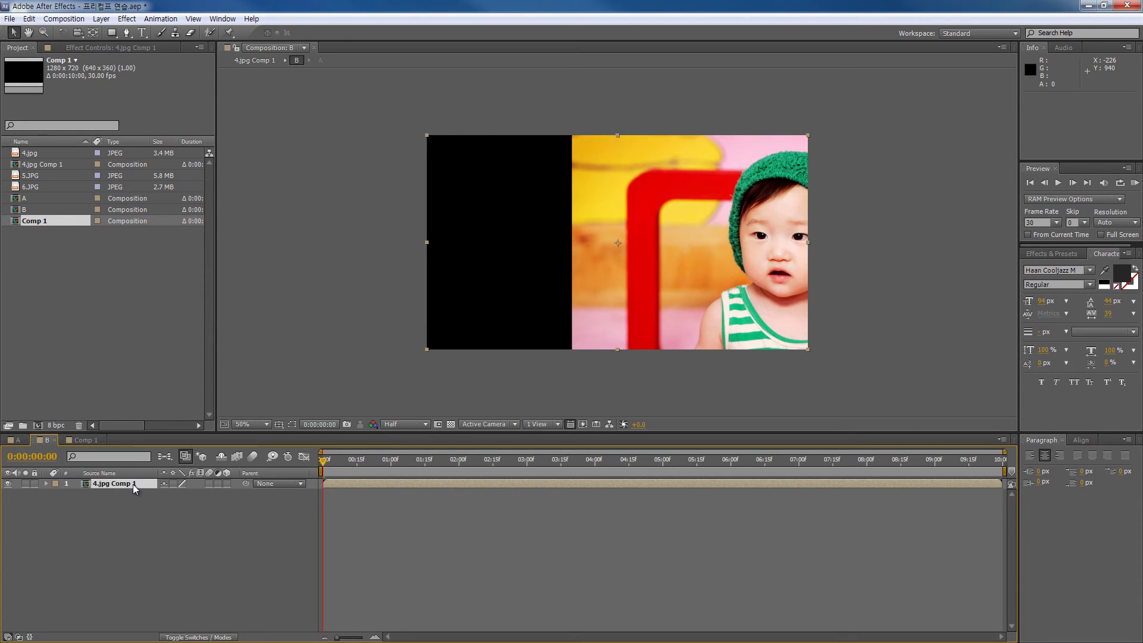
double_click(119, 485)
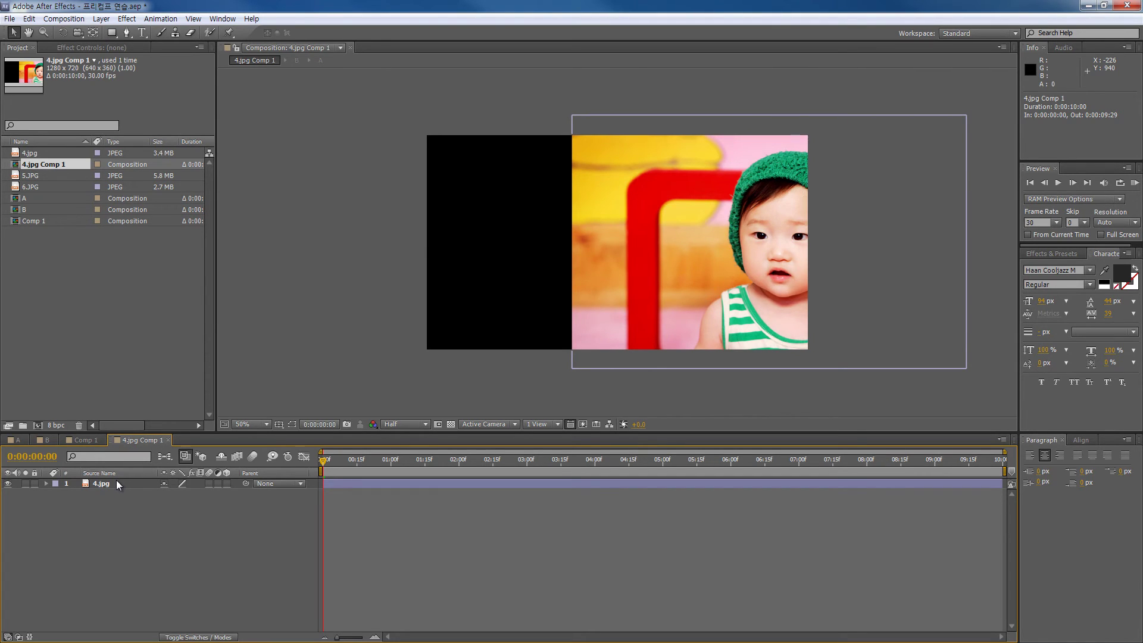
left_click(48, 440)
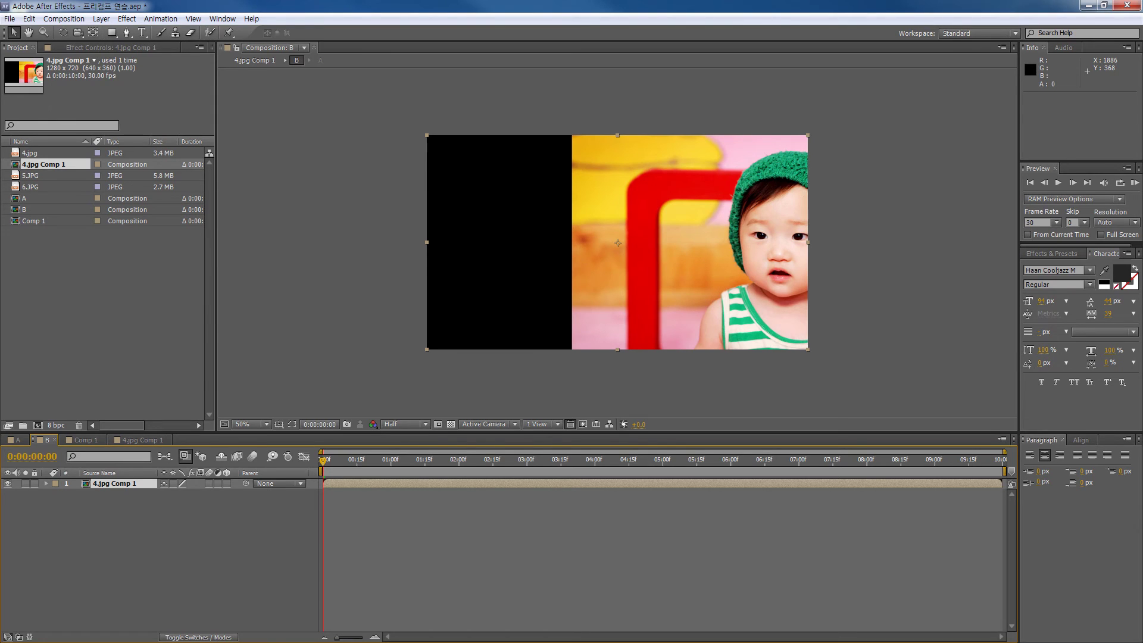
left_click(101, 18)
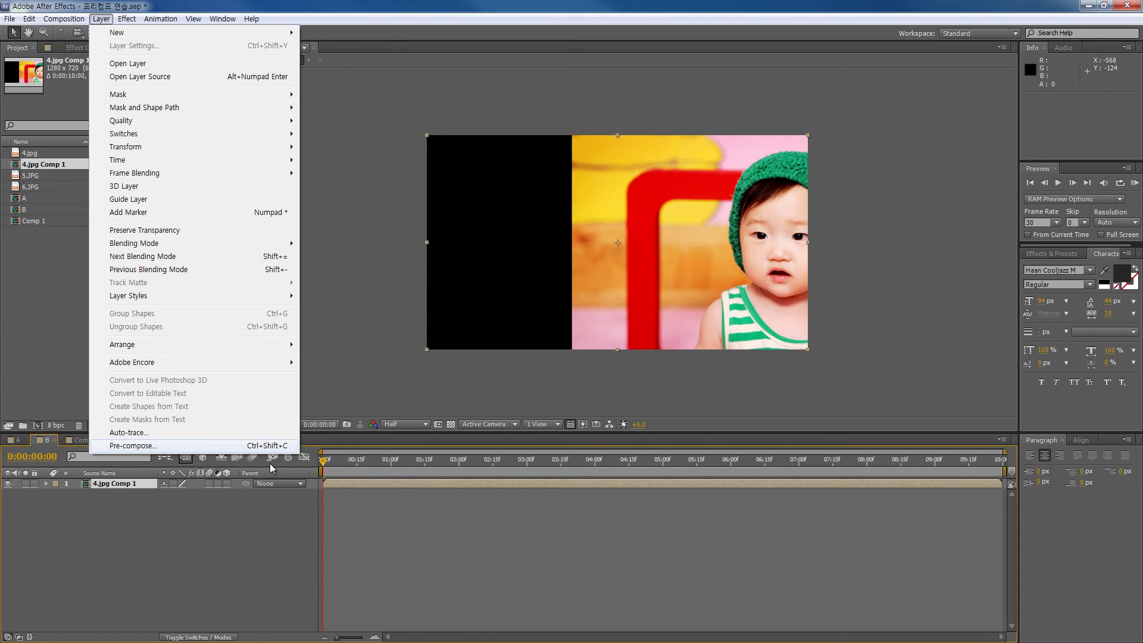
left_click(124, 485)
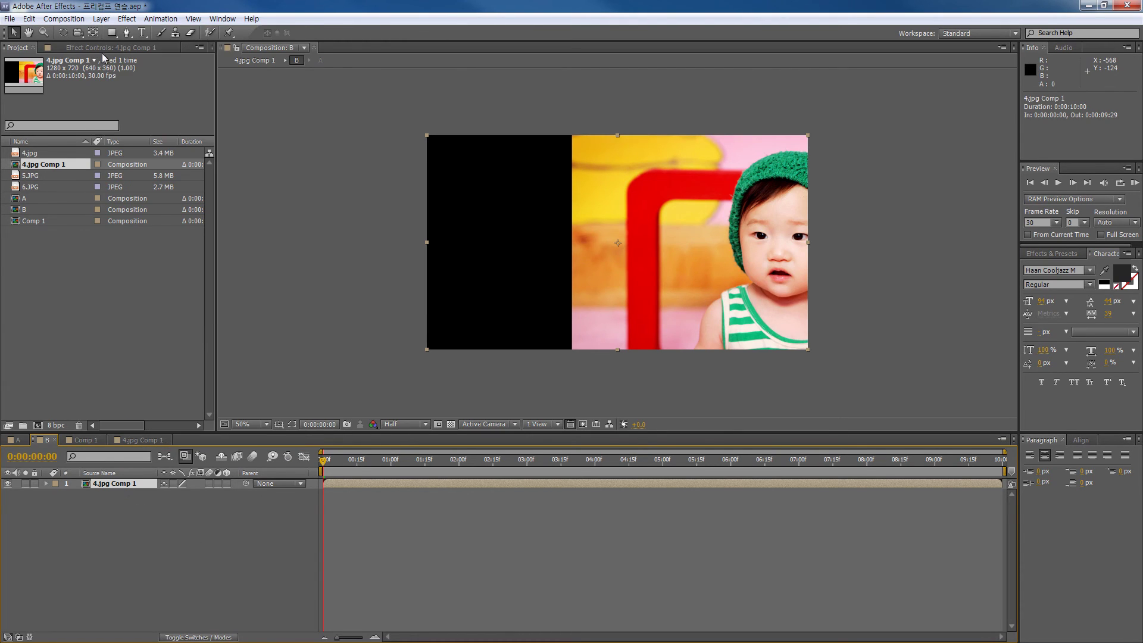
left_click(101, 19)
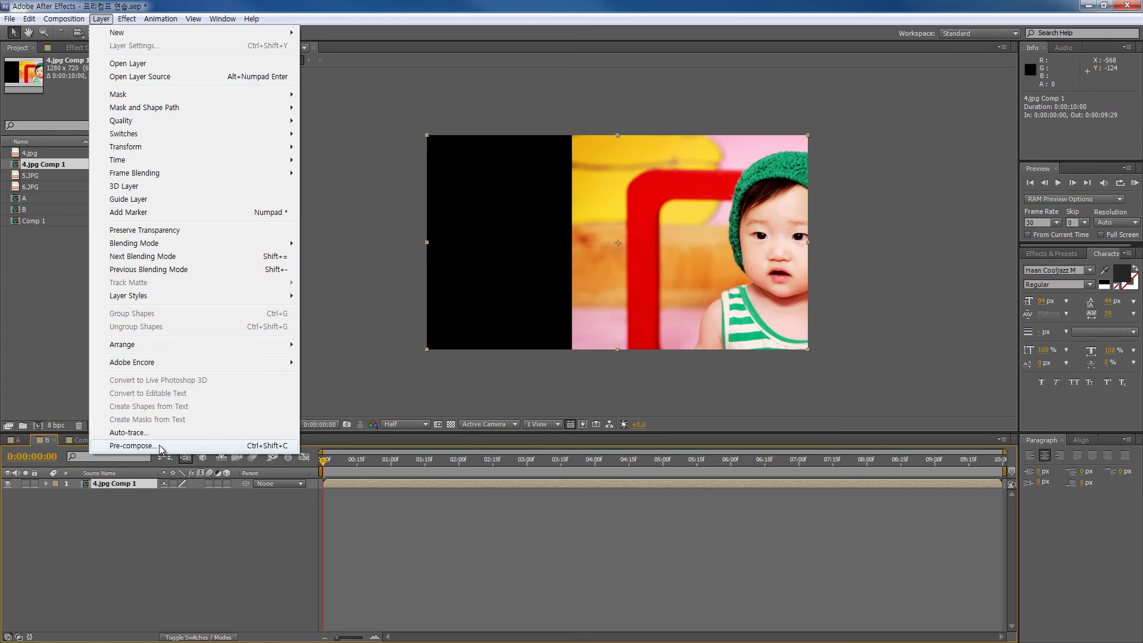
left_click(142, 446)
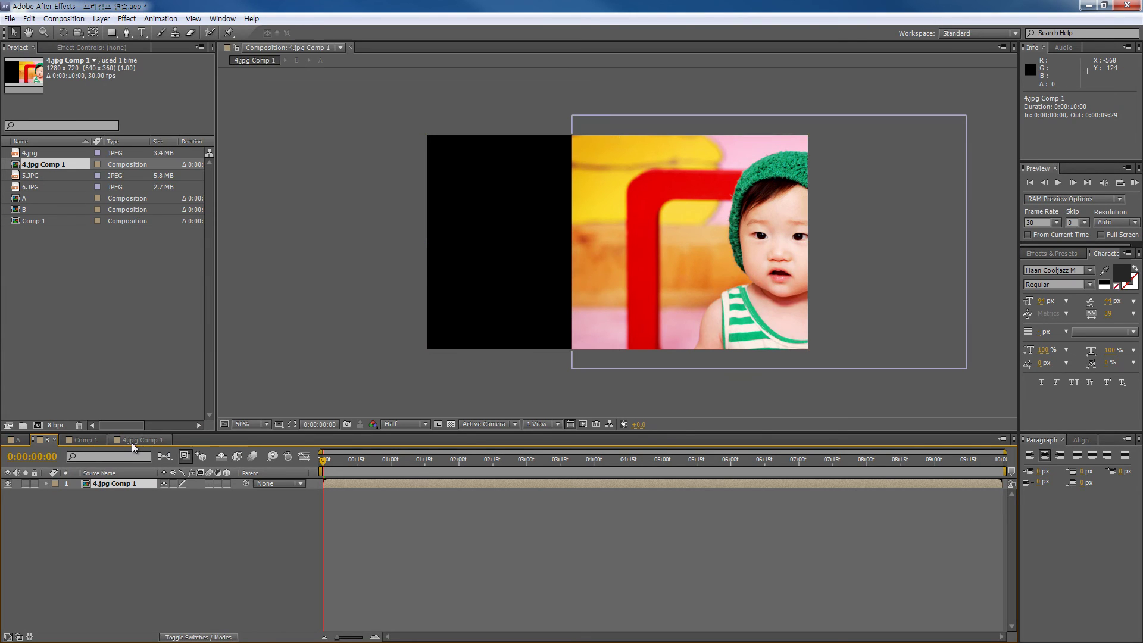
Pre-compose the 4.jpg layer inside 4.jpg Comp 1 with all attributes moved into the new composition, and review the Pre-compose options again without applying them.
left_click(137, 441)
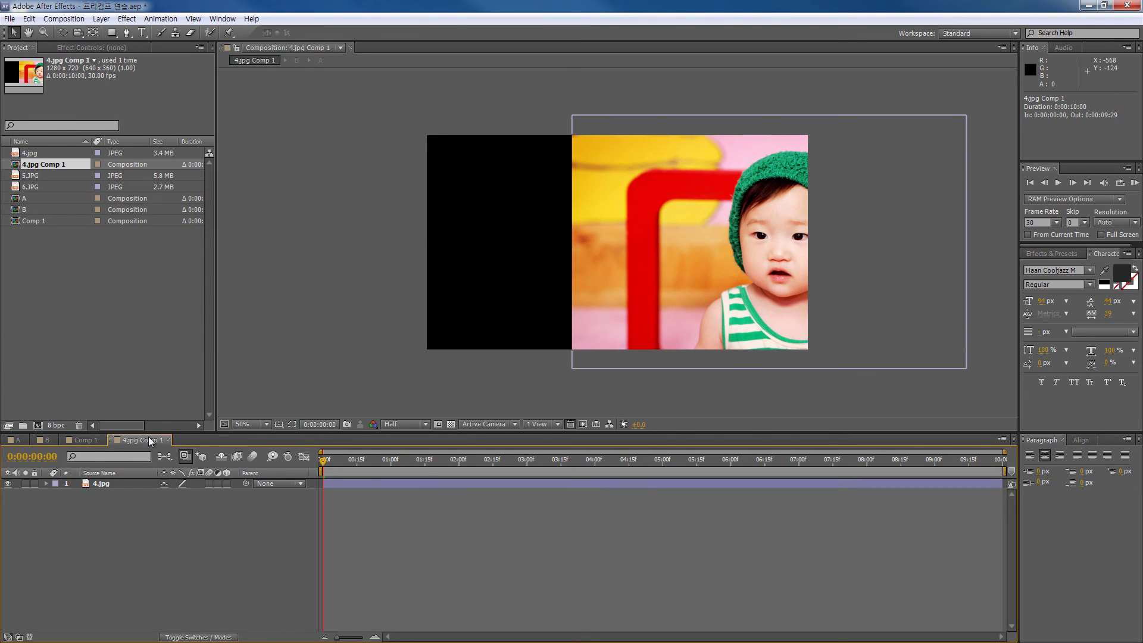
left_click(105, 486)
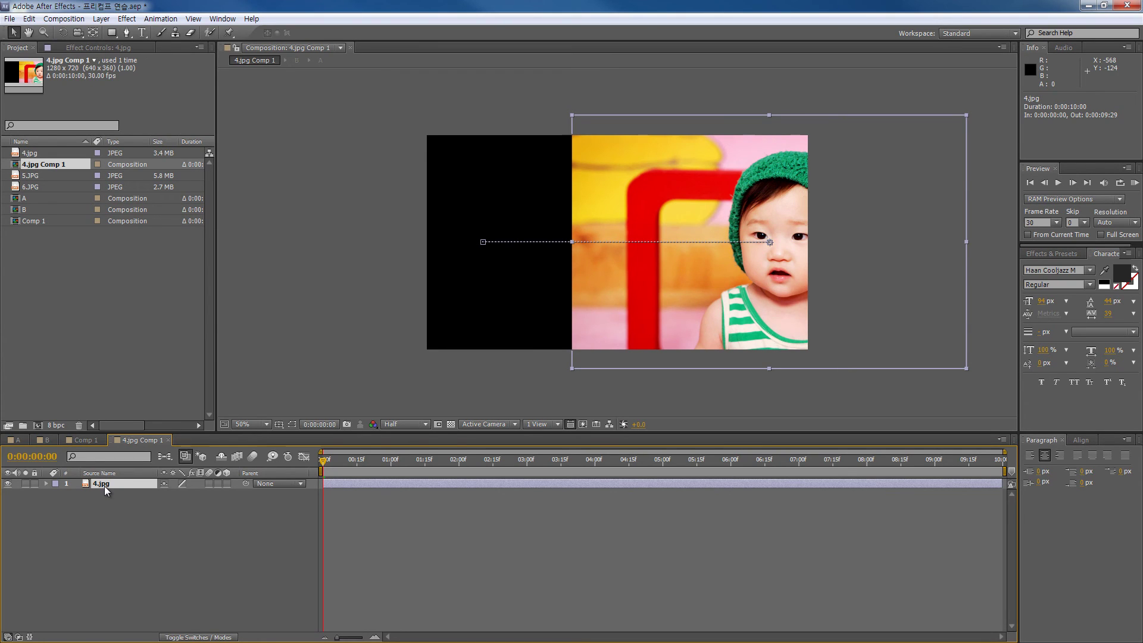
key("ctrl+shift+c")
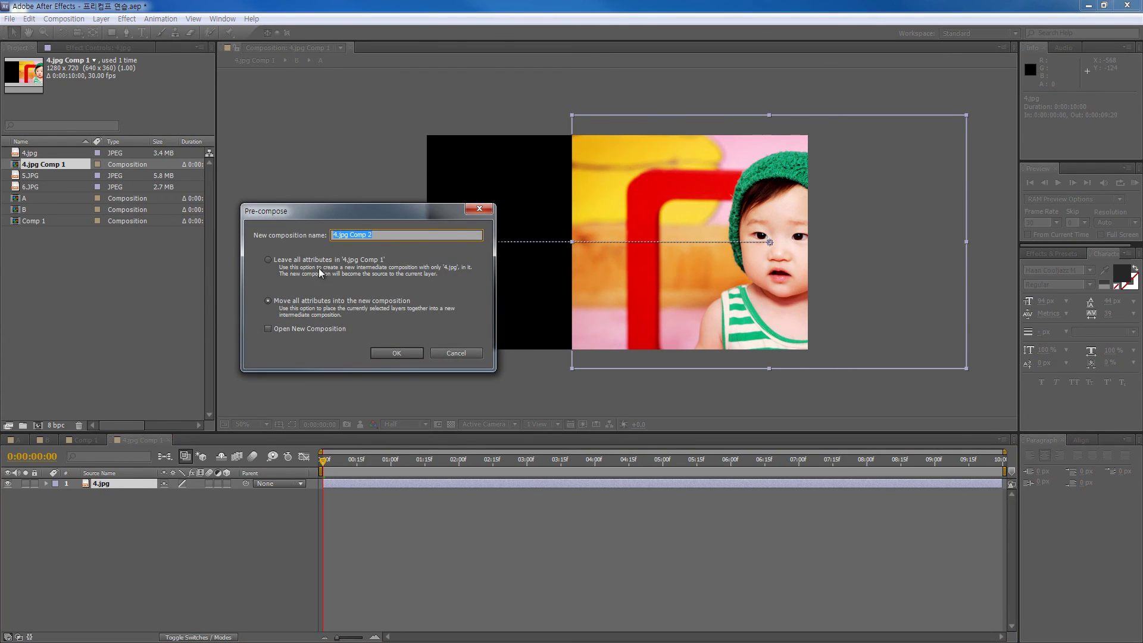
left_click(387, 351)
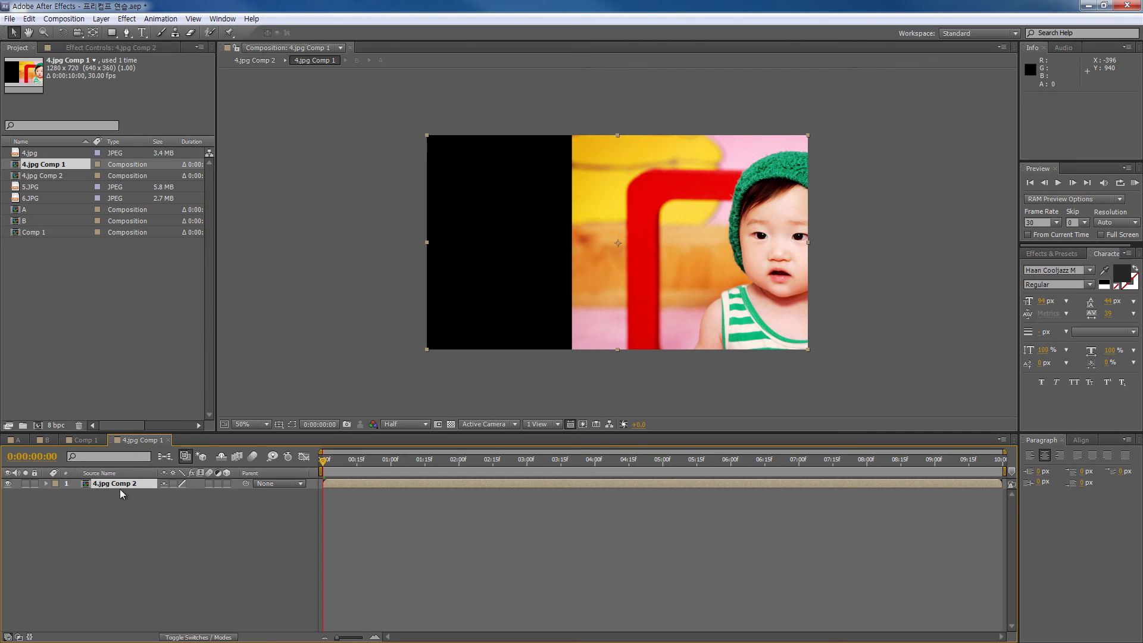
key("ctrl+shift+c")
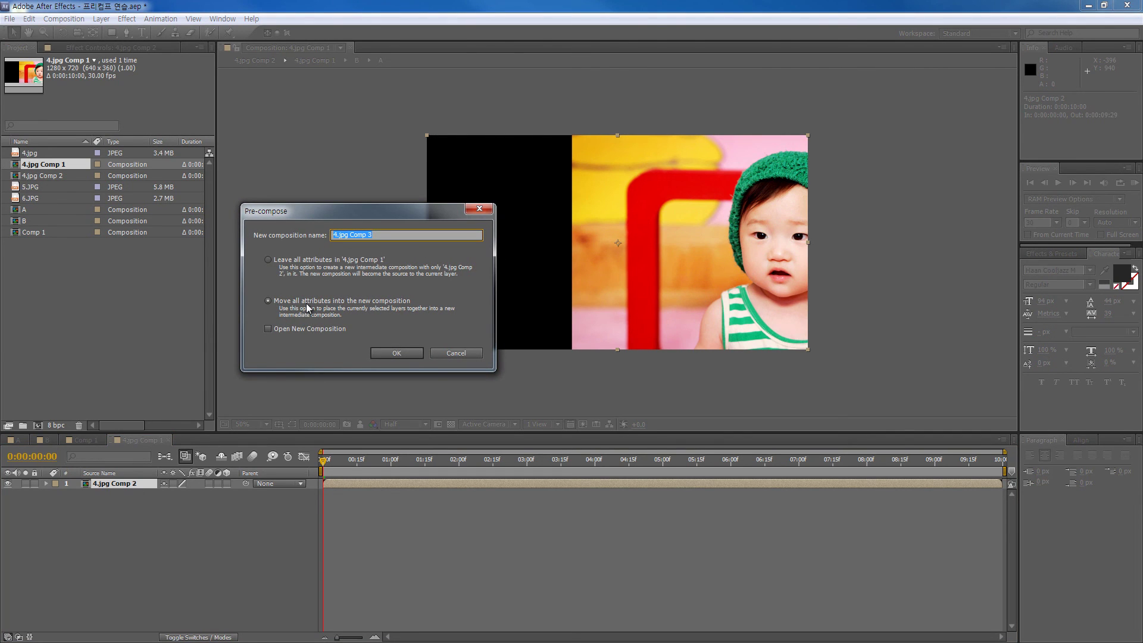
left_click(471, 353)
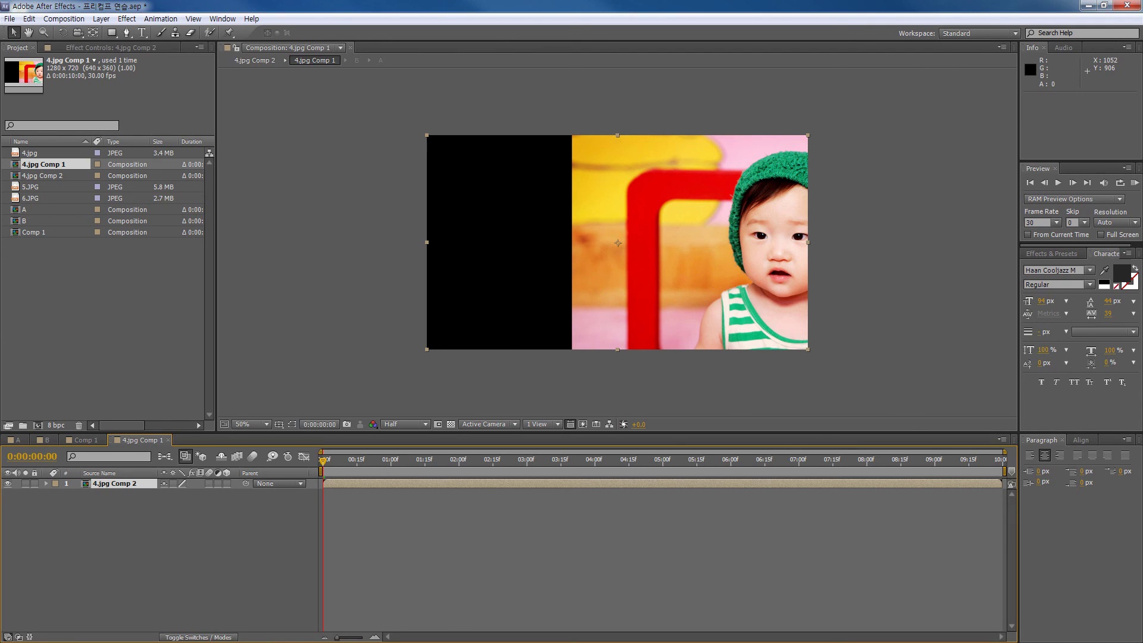